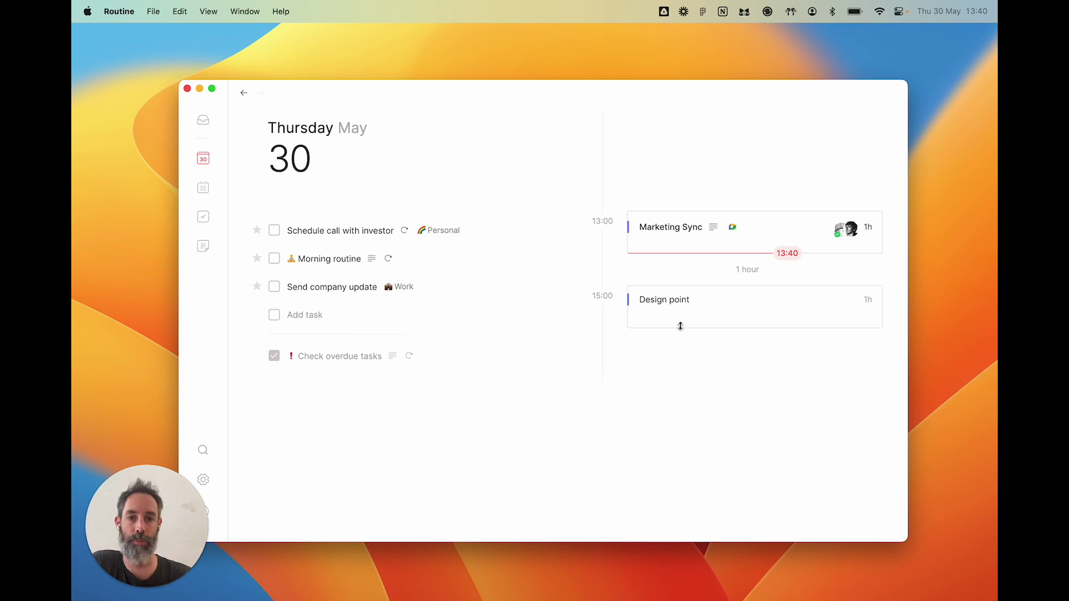
- Open the Design point notes and add a 'Topics' heading with a 'Discuss billing issue' bullet
{"action": "left_click", "coordinate": [706, 308]}
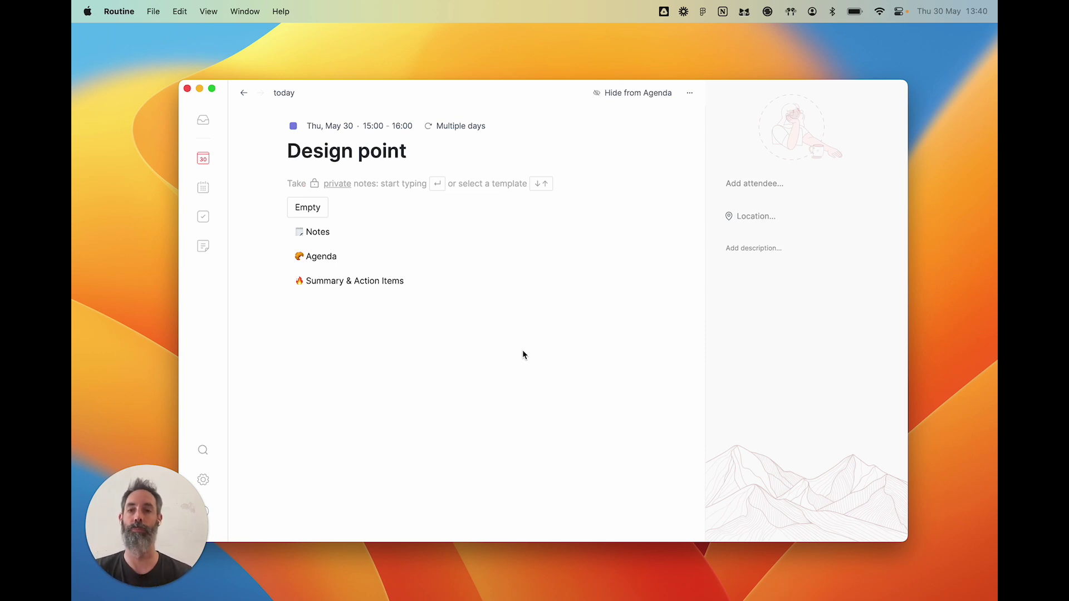
{"action": "key", "text": "Return"}
{"action": "type", "text": "# "}
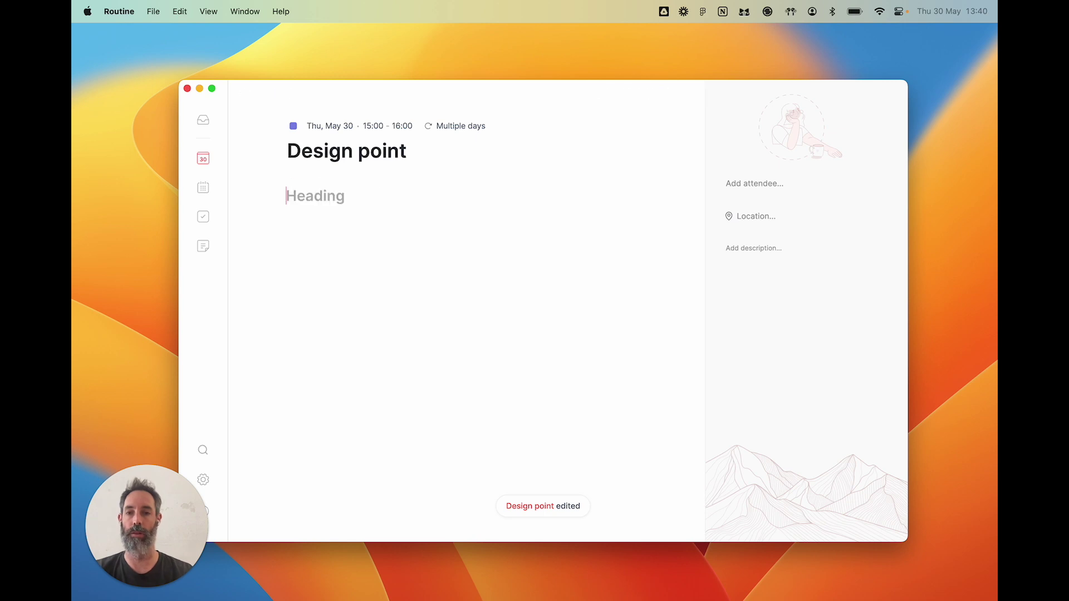
{"action": "type", "text": "Topics"}
{"action": "key", "text": "Return"}
{"action": "type", "text": "* "}
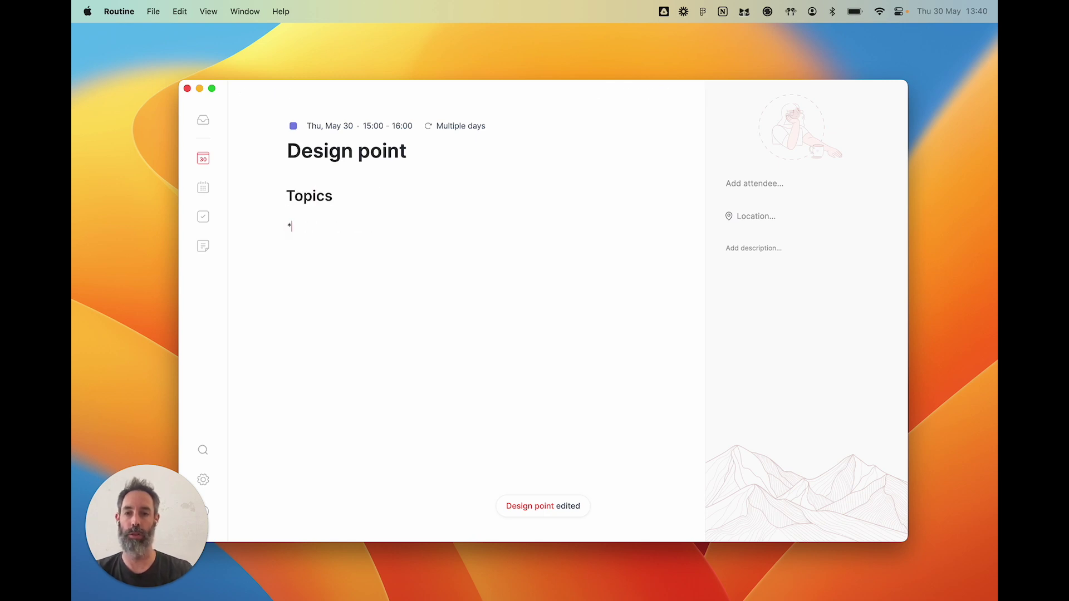
{"action": "type", "text": "Disc"}
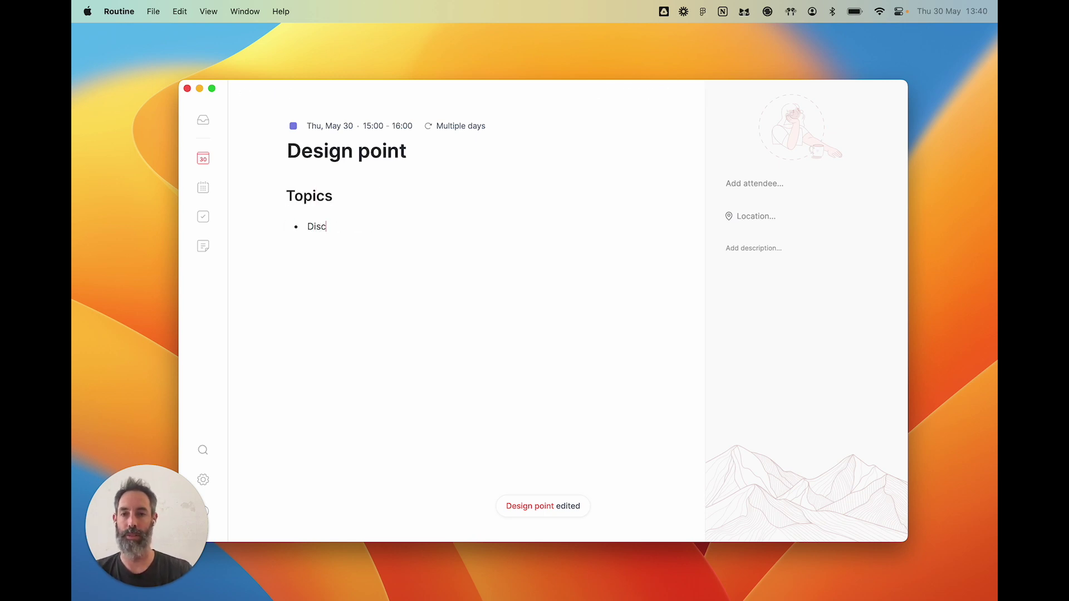
{"action": "type", "text": "uss billing issue"}
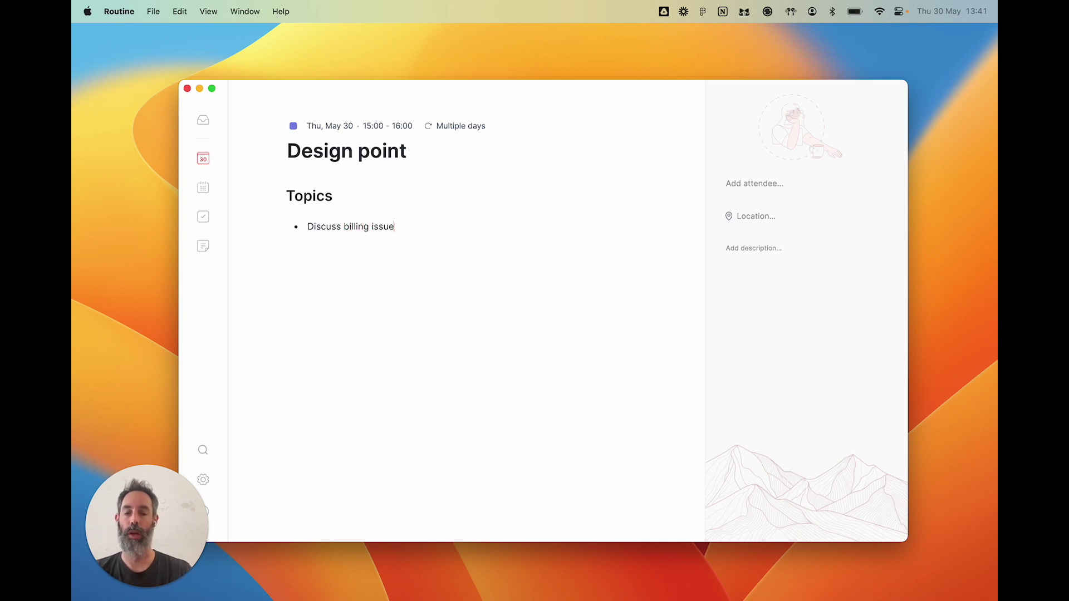
- Nest a 'wefwfe' sub-bullet under Discuss billing issue and delete the extra 'efwoifjew' bullet
{"action": "key", "text": "Return"}
{"action": "key", "text": "Tab"}
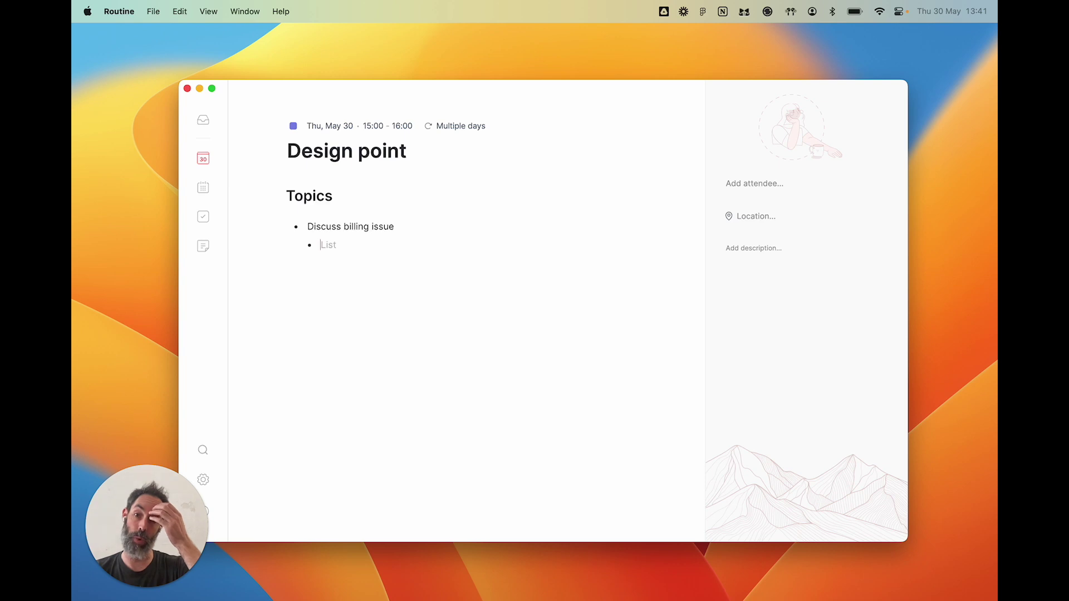
{"action": "type", "text": "wefwfe"}
{"action": "key", "text": "Tab"}
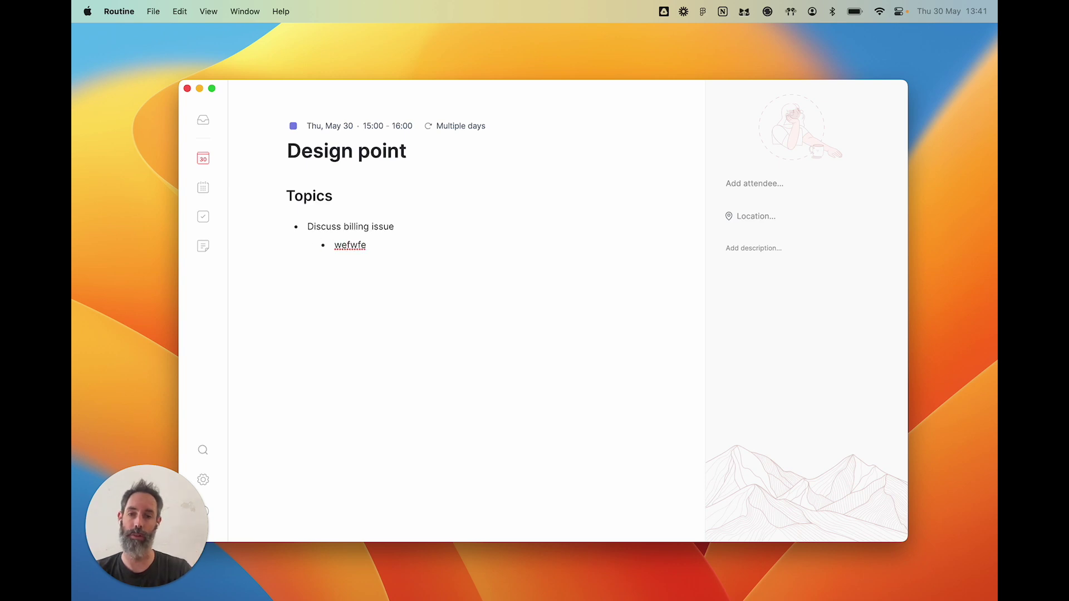
{"action": "key", "text": "shift+Tab"}
{"action": "key", "text": "Return"}
{"action": "type", "text": "efw"}
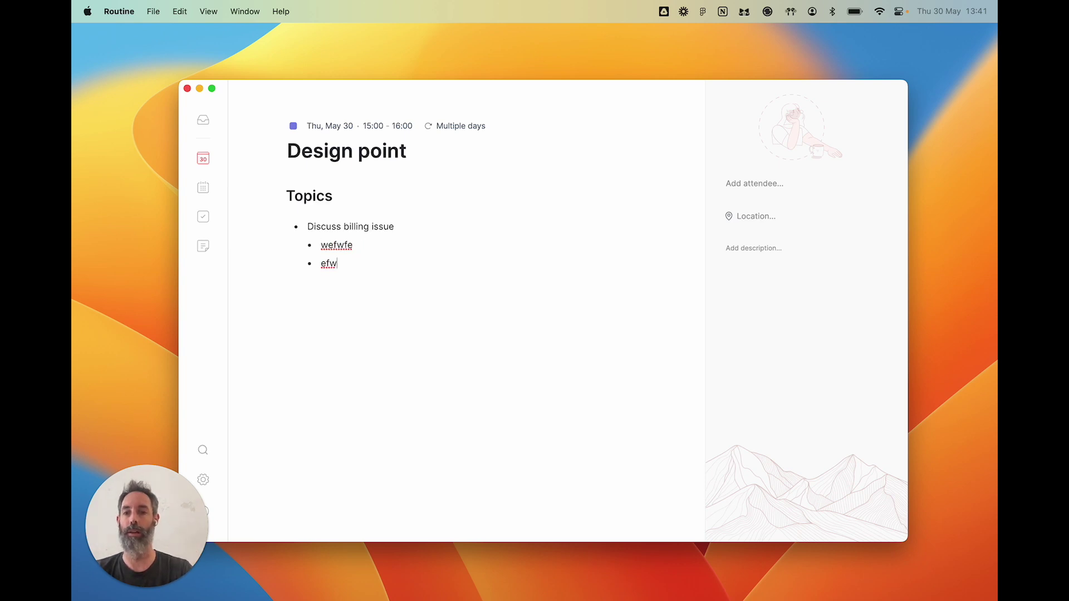
{"action": "type", "text": "oifjew"}
{"action": "key", "text": "shift+Tab"}
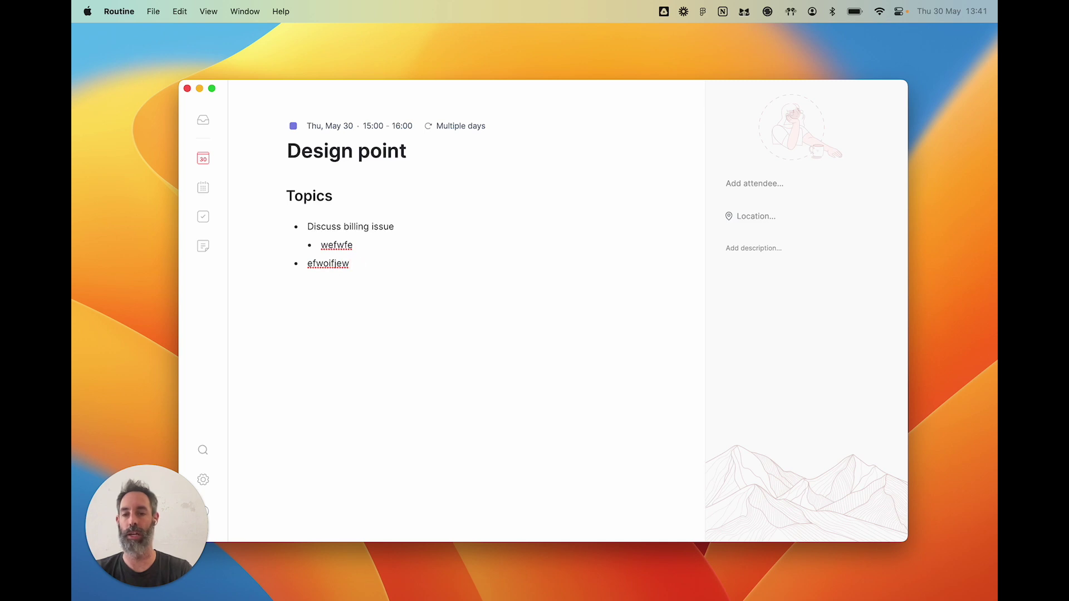
{"action": "key", "text": "Escape"}
{"action": "key", "text": "BackSpace"}
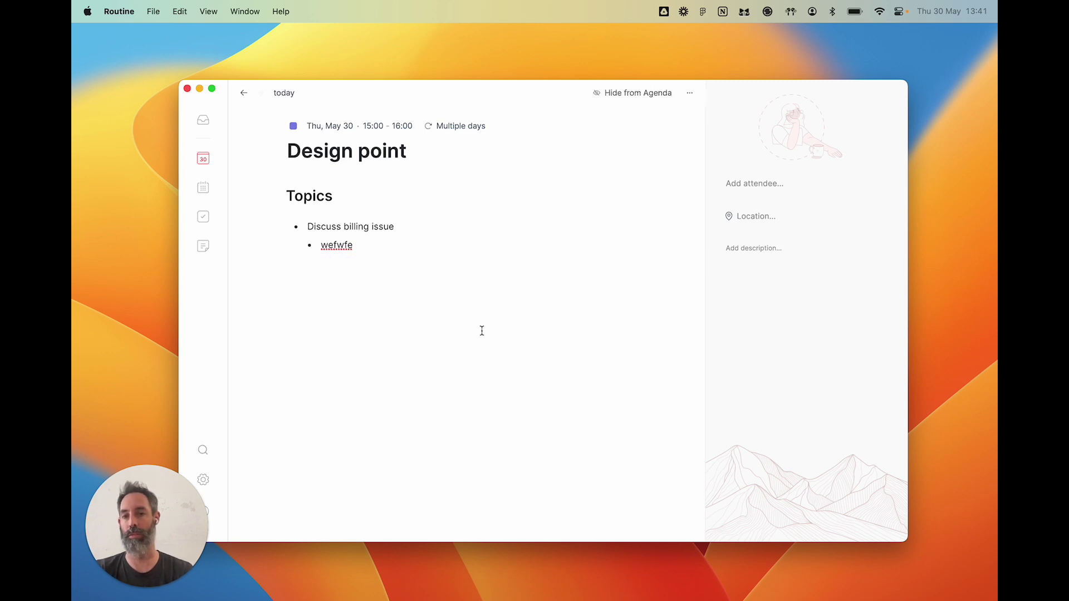
- Remove the nested 'wefwfe' sub-bullet from the Design point notes
{"action": "left_click", "coordinate": [391, 245]}
{"action": "key", "text": "alt+BackSpace"}
{"action": "key", "text": "BackSpace"}
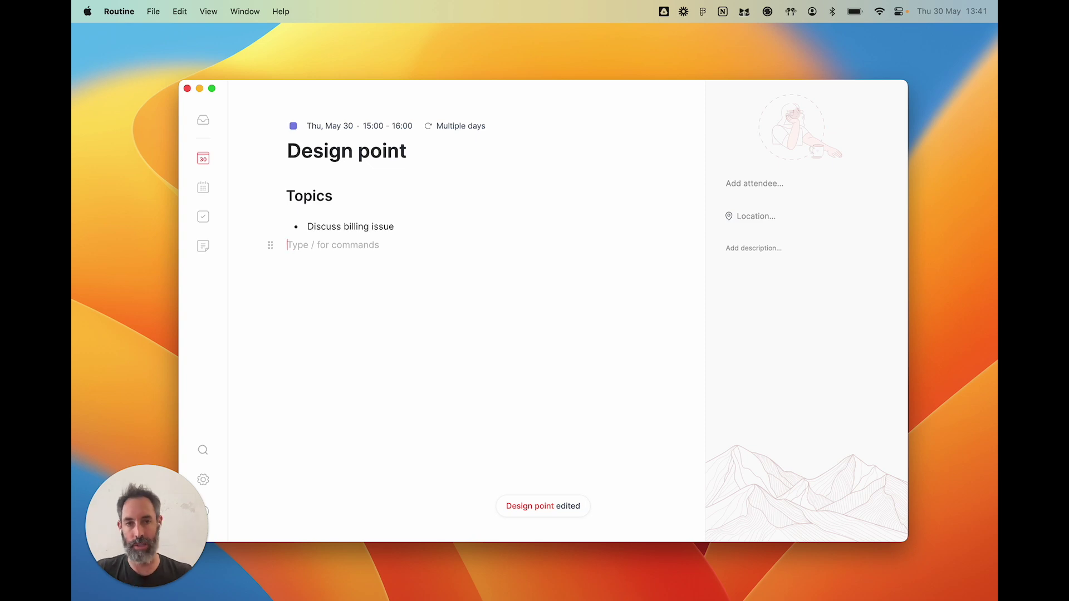
- Add a 'Call' bullet mentioning a contact, view the contact's page, and return to the notes
{"action": "type", "text": "- "}
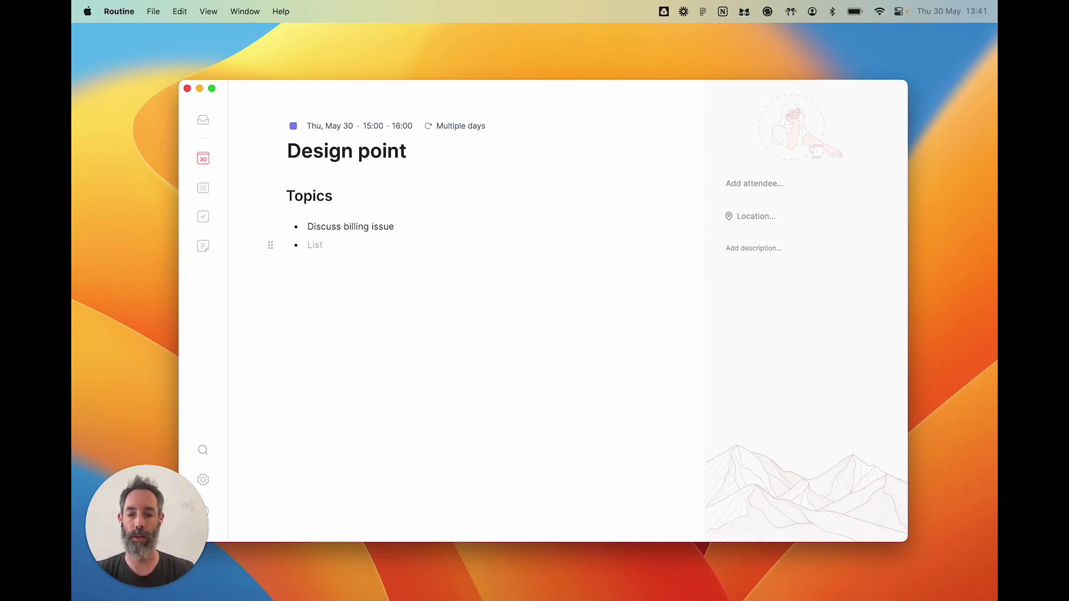
{"action": "type", "text": "Call @"}
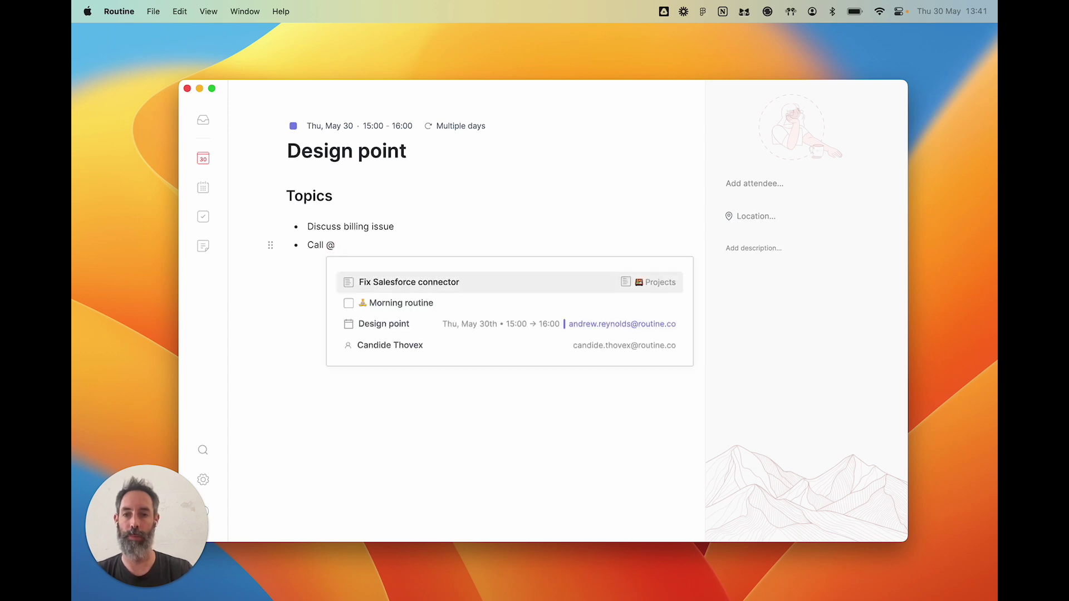
{"action": "type", "text": "nic"}
{"action": "key", "text": "Return"}
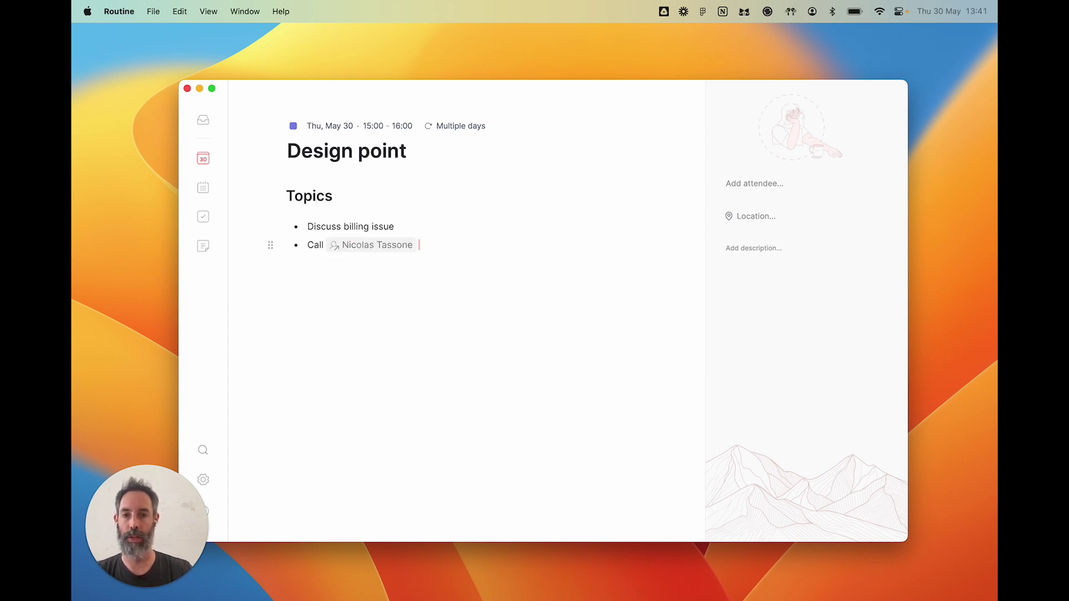
{"action": "left_click", "coordinate": [371, 245]}
{"action": "left_click", "coordinate": [243, 93]}
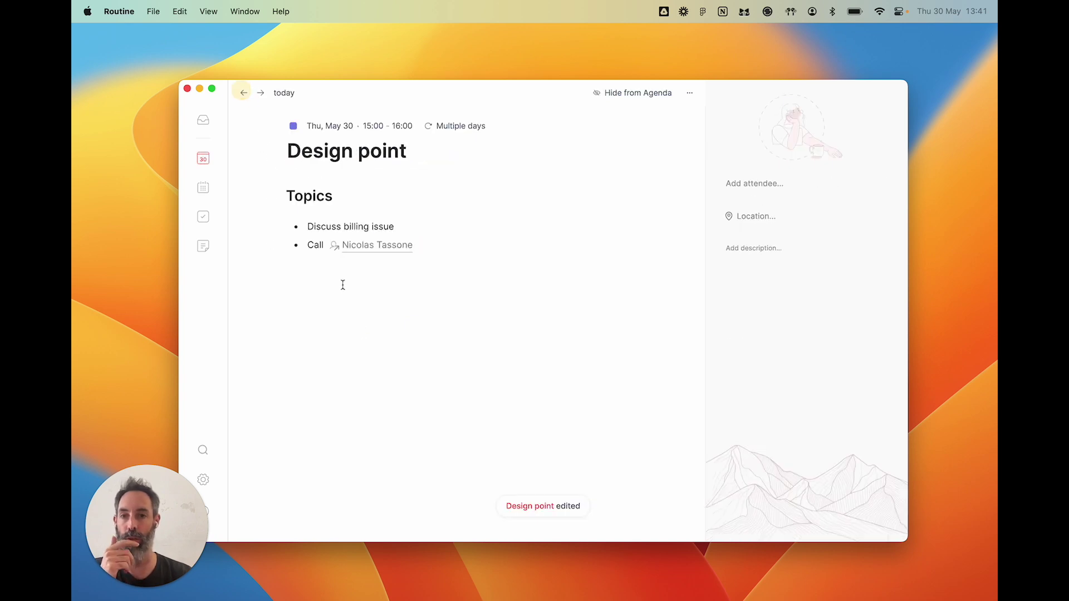
{"action": "left_click", "coordinate": [370, 270]}
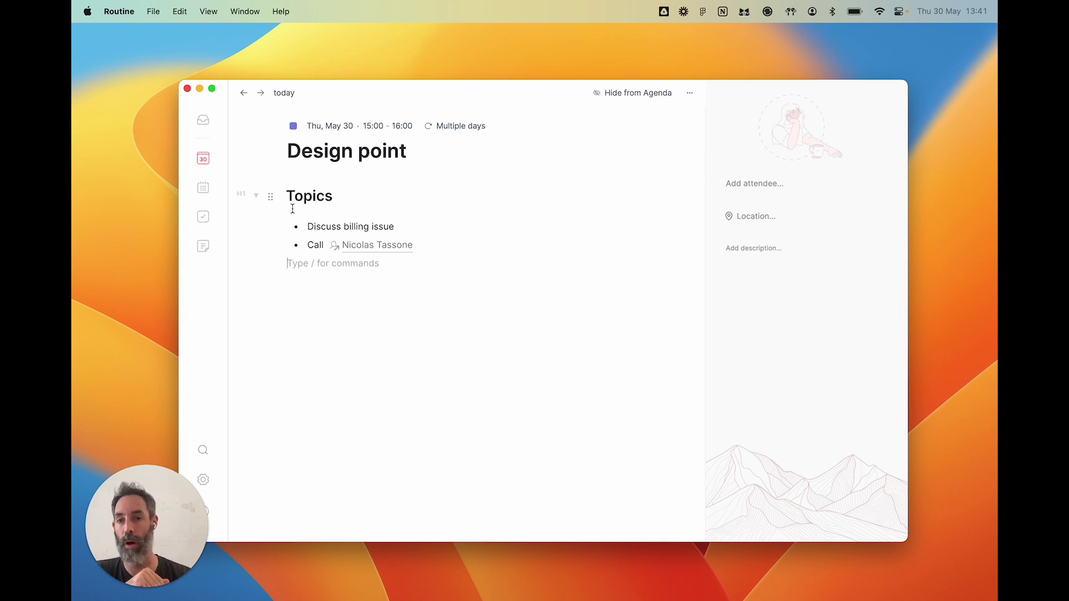
- Practise selecting note blocks with arrow keys and a margin drag, then return to Thursday's agenda
{"action": "left_click", "coordinate": [269, 196]}
{"action": "key", "text": "Down"}
{"action": "key", "text": "Down"}
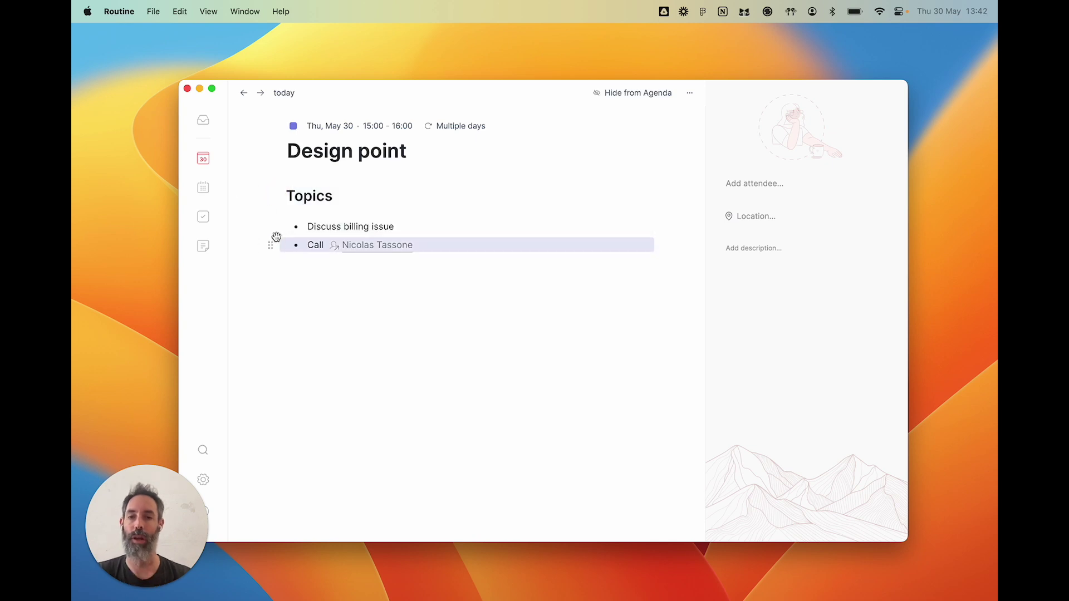
{"action": "key", "text": "shift+Up"}
{"action": "key", "text": "shift+Down"}
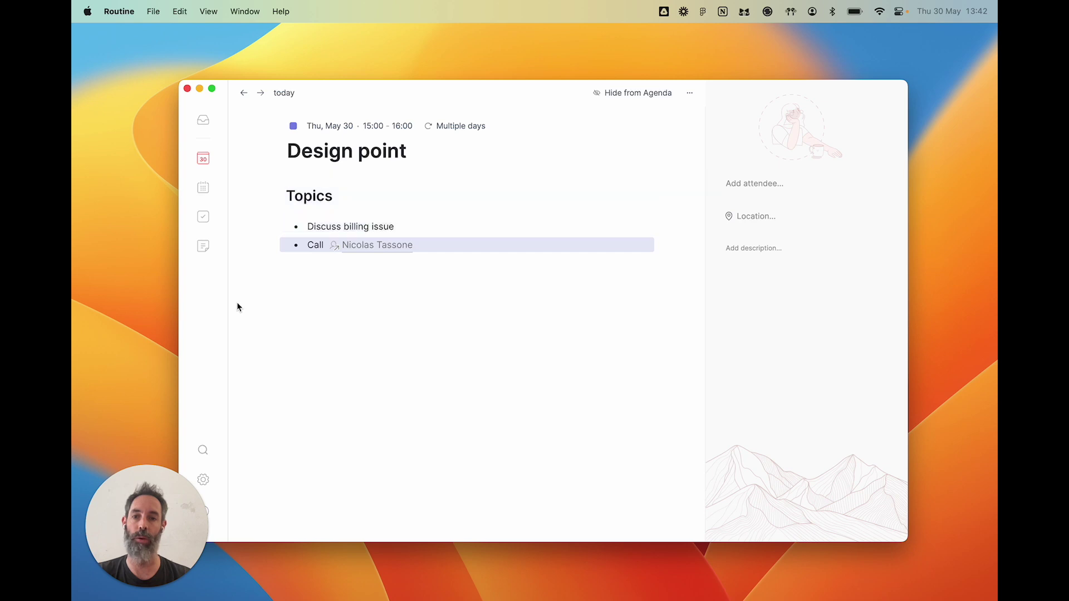
{"action": "left_click", "coordinate": [236, 302]}
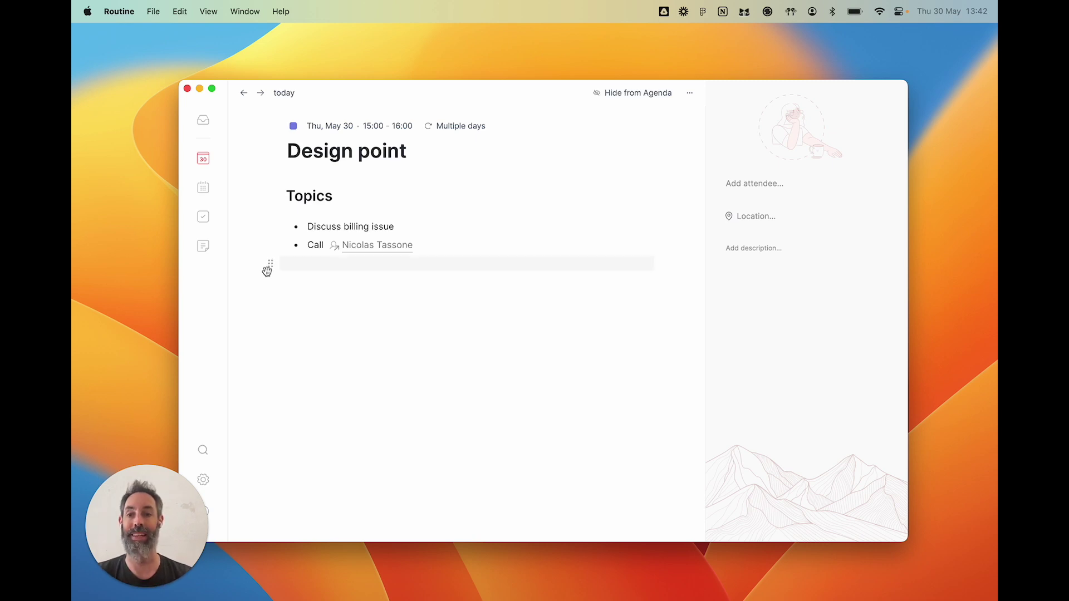
{"action": "left_click_drag", "start_coordinate": [245, 177], "coordinate": [328, 293]}
{"action": "left_click", "coordinate": [329, 293]}
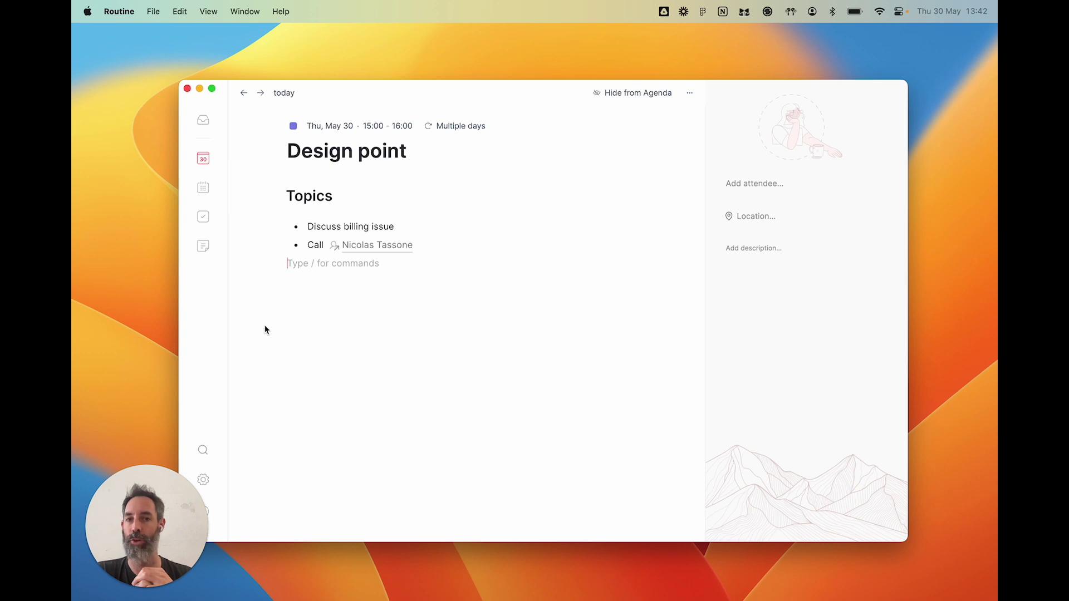
{"action": "left_click", "coordinate": [202, 160]}
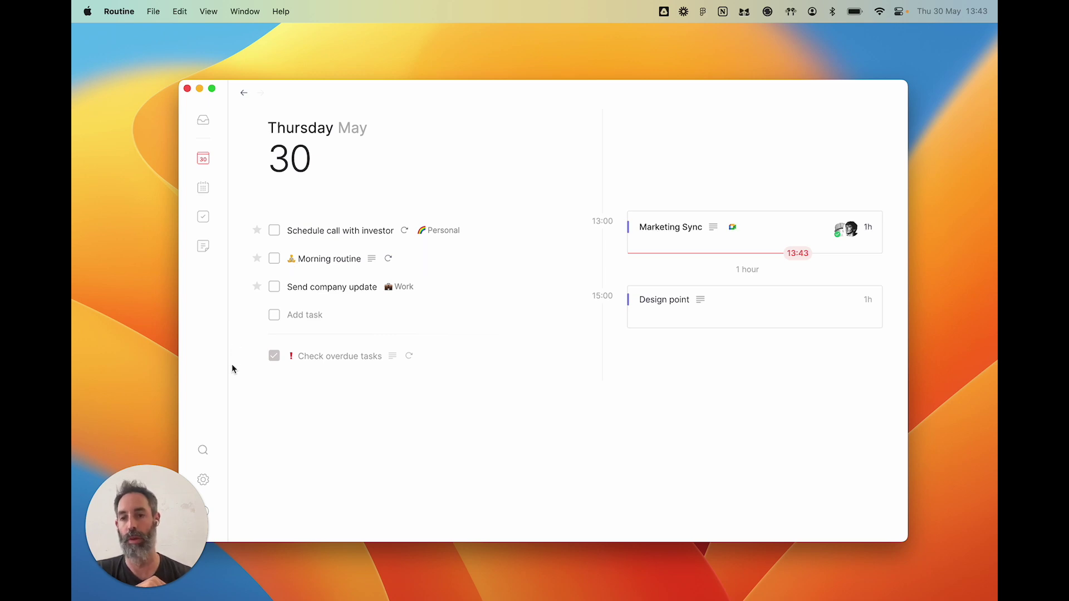
{"action": "left_click", "coordinate": [210, 484]}
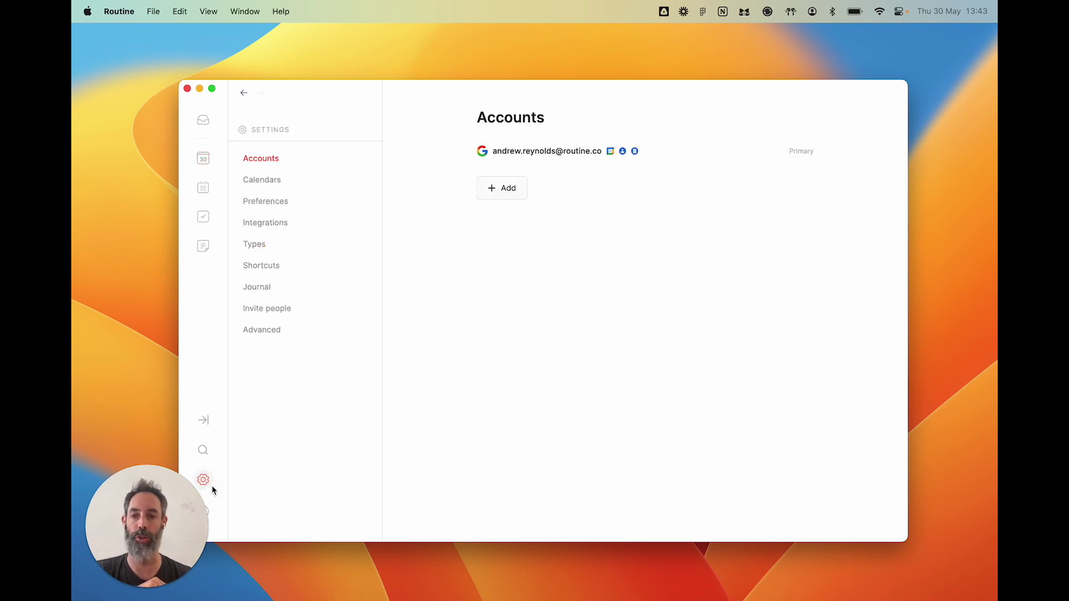
{"action": "left_click", "coordinate": [280, 245]}
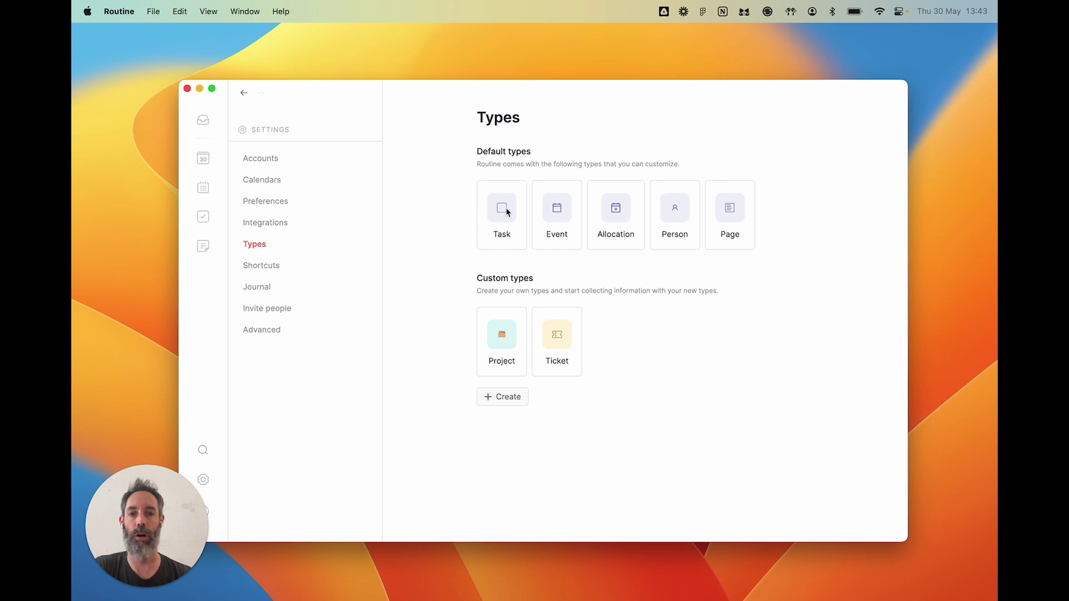
{"action": "left_click", "coordinate": [202, 159]}
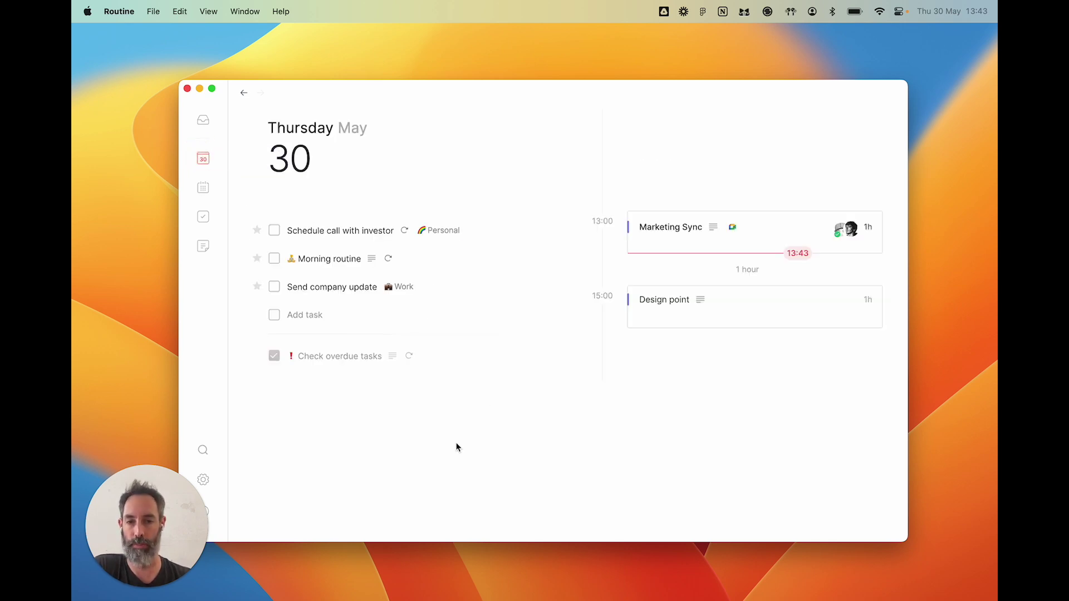
{"action": "left_click", "coordinate": [201, 247]}
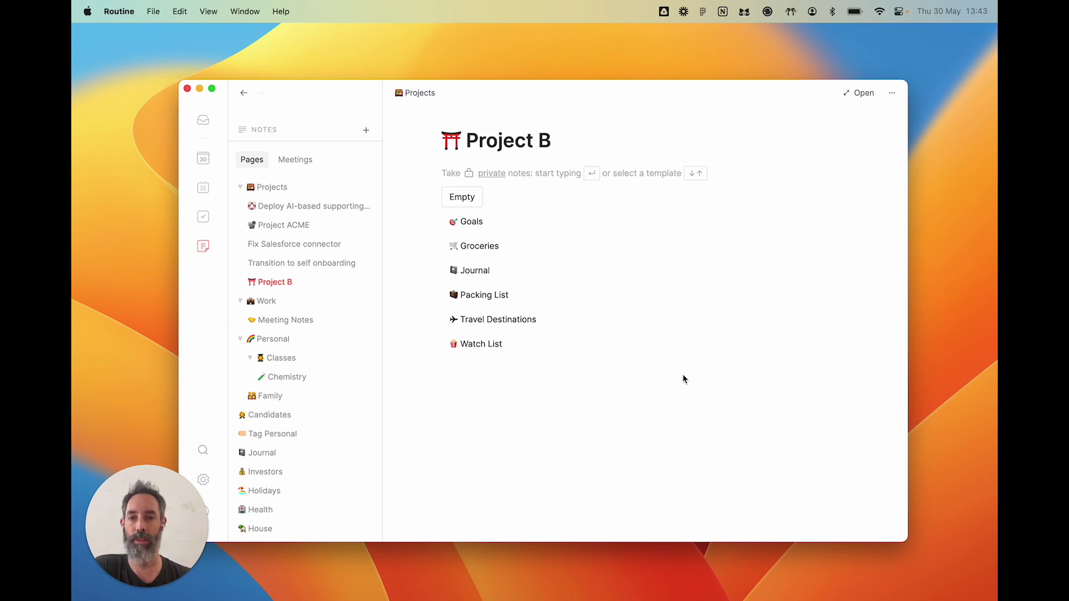
- Insert a /view block on Project B and set its item type to Task
{"action": "key", "text": "Return"}
{"action": "type", "text": "/view"}
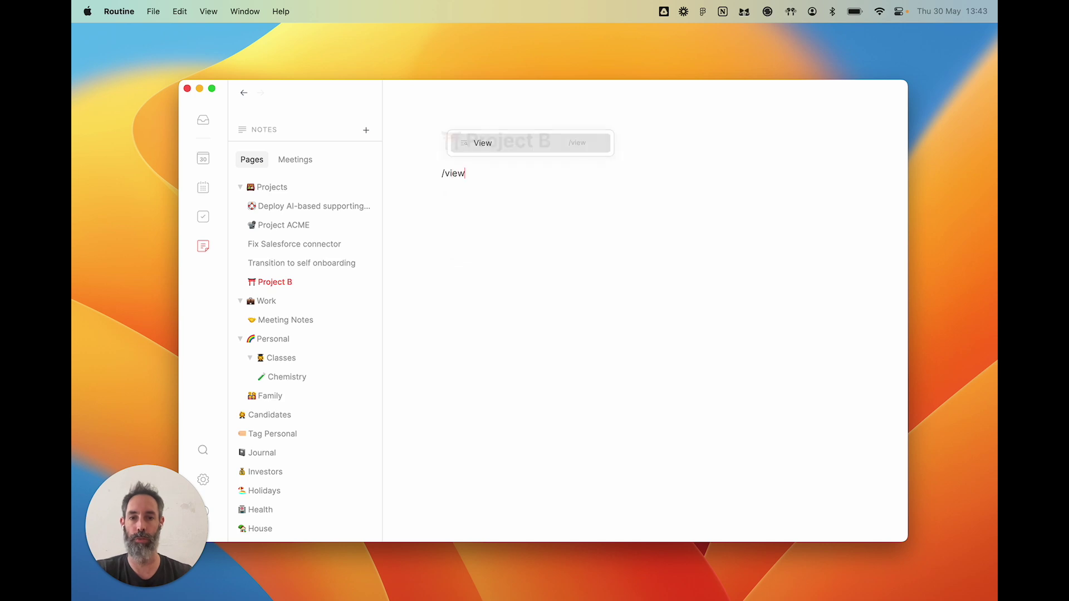
{"action": "key", "text": "Return"}
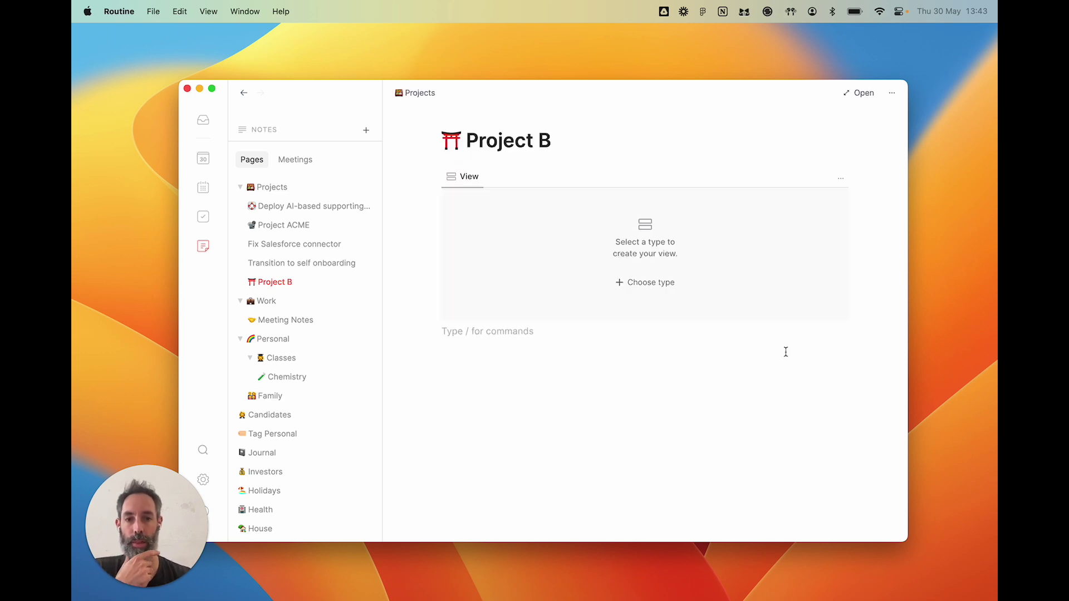
{"action": "left_click", "coordinate": [655, 284]}
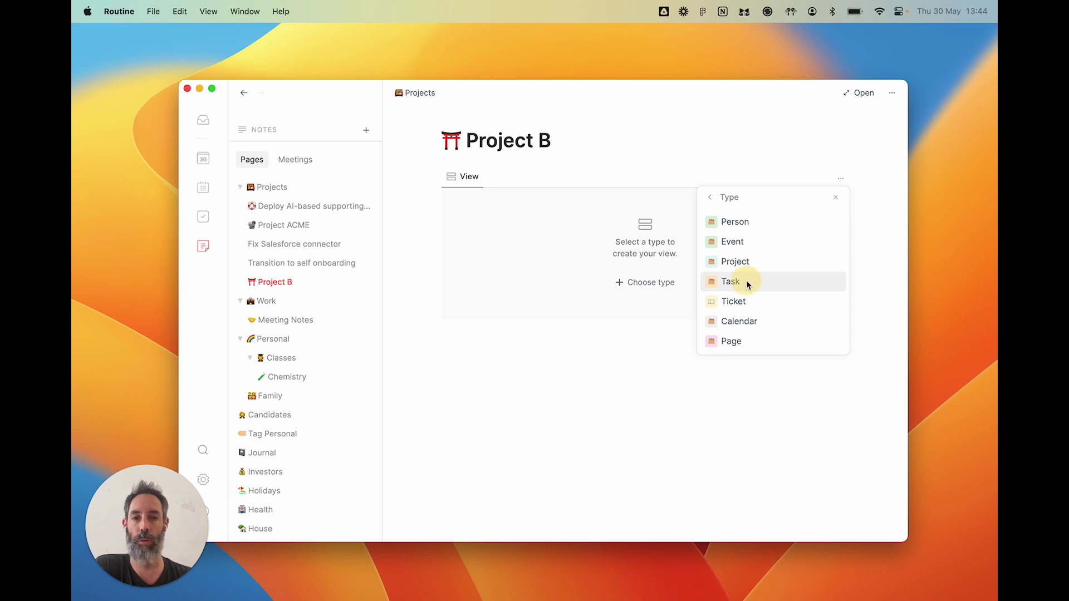
{"action": "key", "text": "Return"}
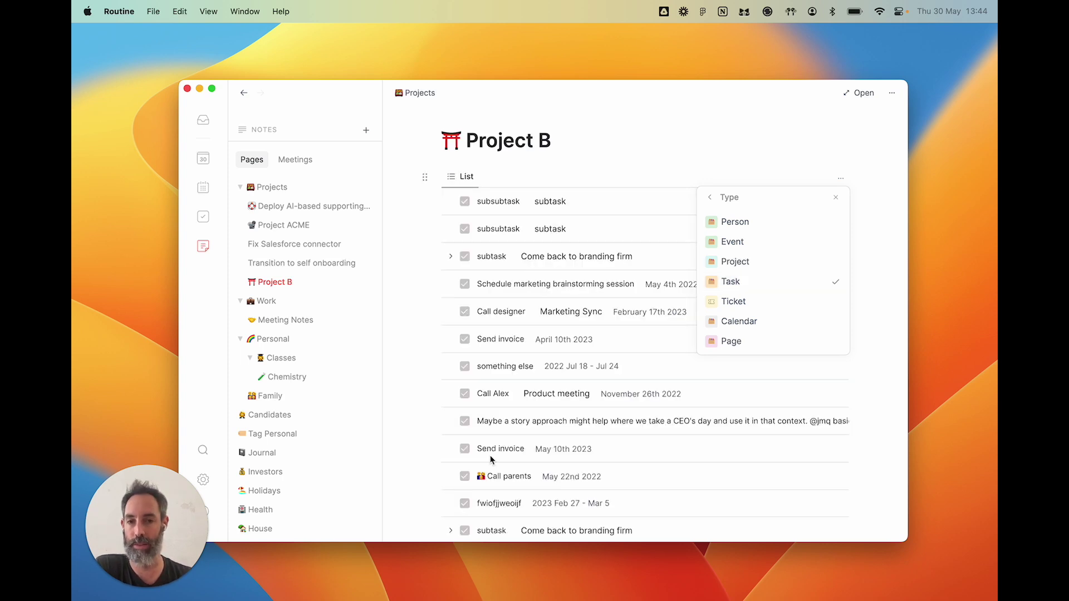
{"action": "left_click", "coordinate": [710, 198]}
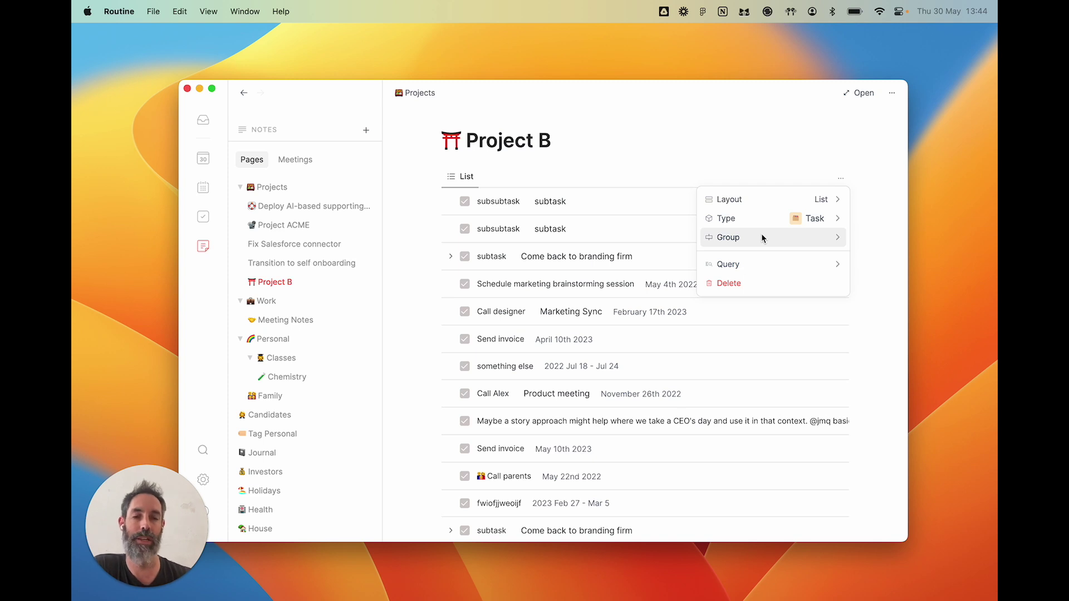
- Keep the List layout, group the Project B tasks by Status, and collapse the abandoned group
{"action": "left_click", "coordinate": [760, 199]}
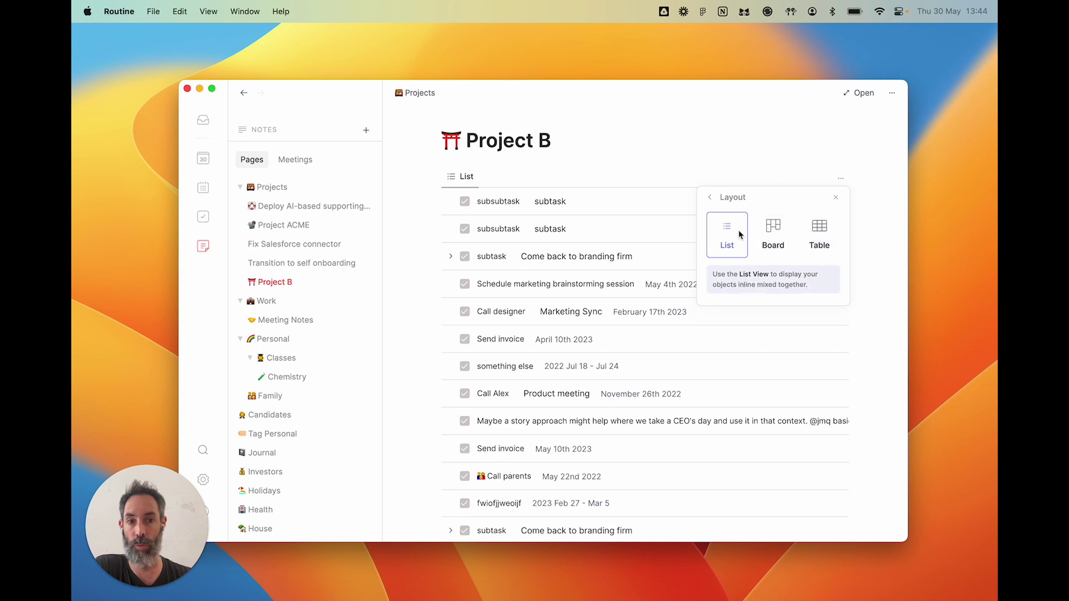
{"action": "left_click", "coordinate": [710, 197]}
{"action": "left_click", "coordinate": [735, 236]}
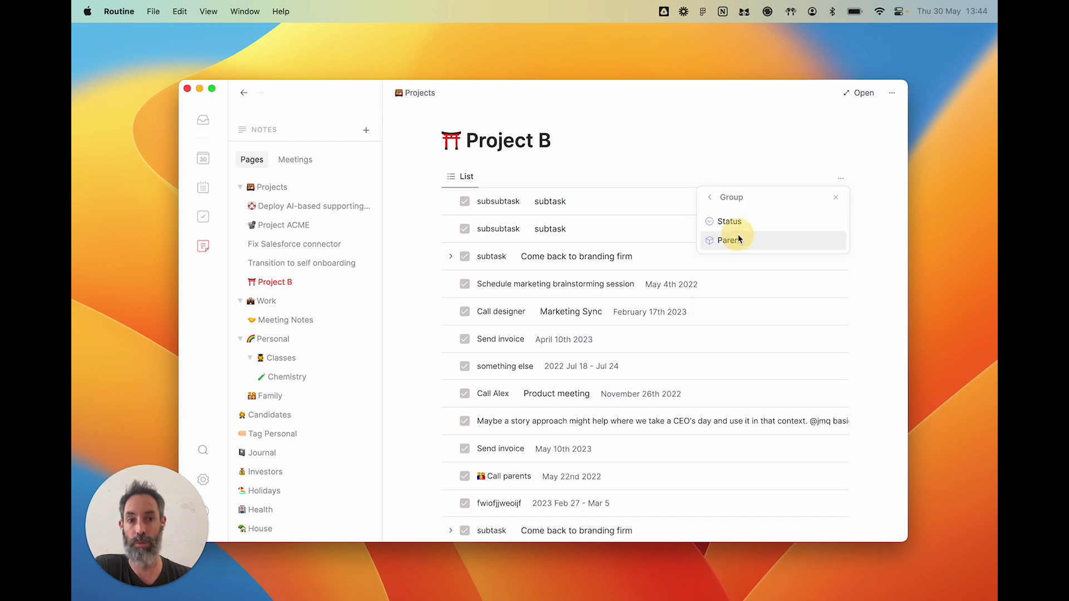
{"action": "left_click", "coordinate": [735, 222]}
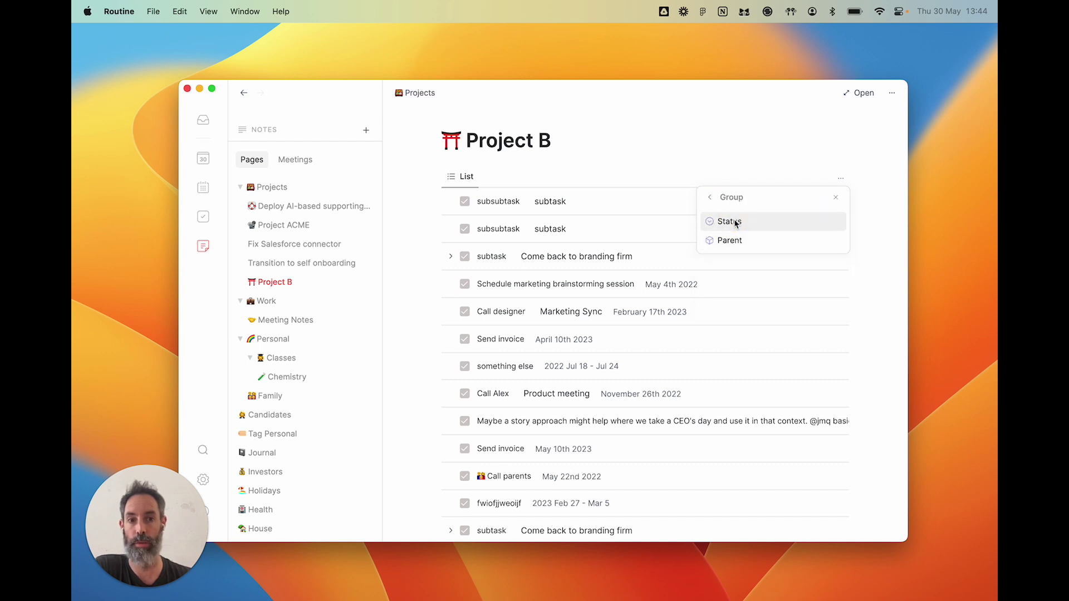
{"action": "left_click", "coordinate": [622, 150]}
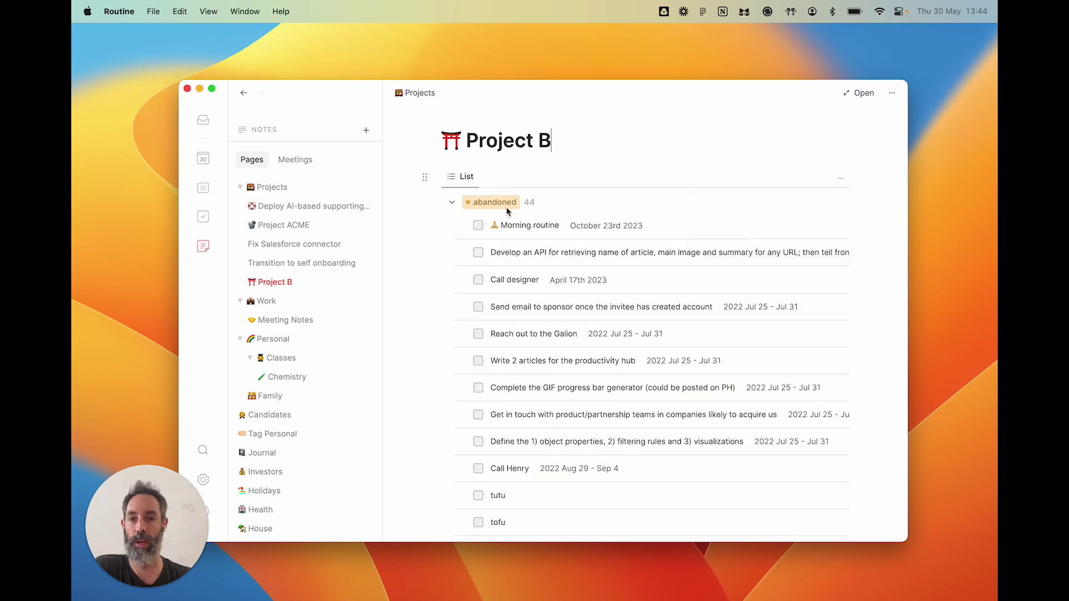
{"action": "left_click", "coordinate": [453, 202]}
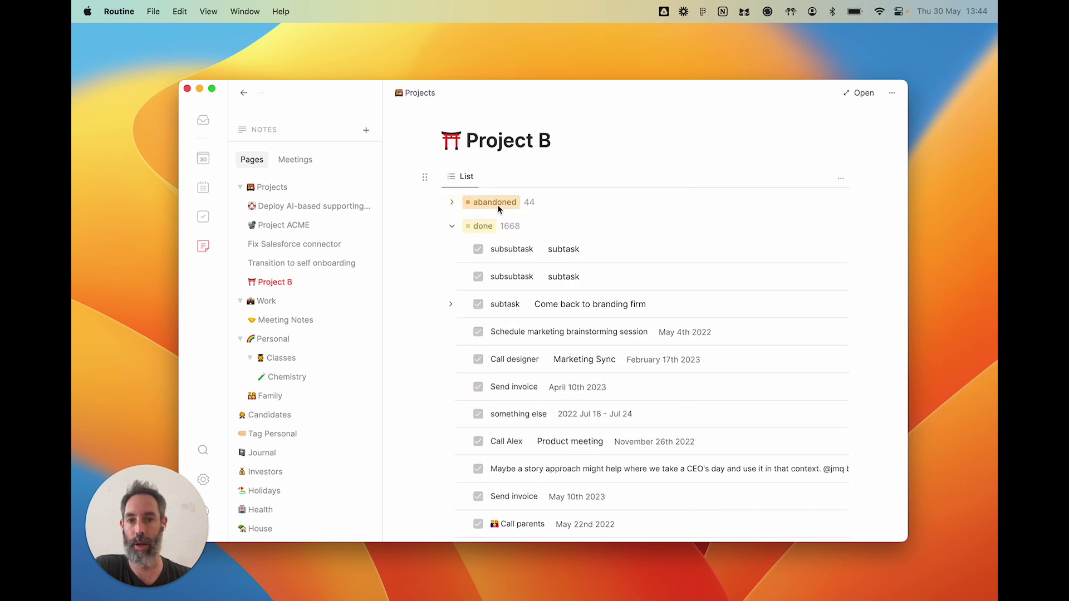
- Collapse and expand the done and todo status groups and scroll through the task list
{"action": "left_click", "coordinate": [452, 226]}
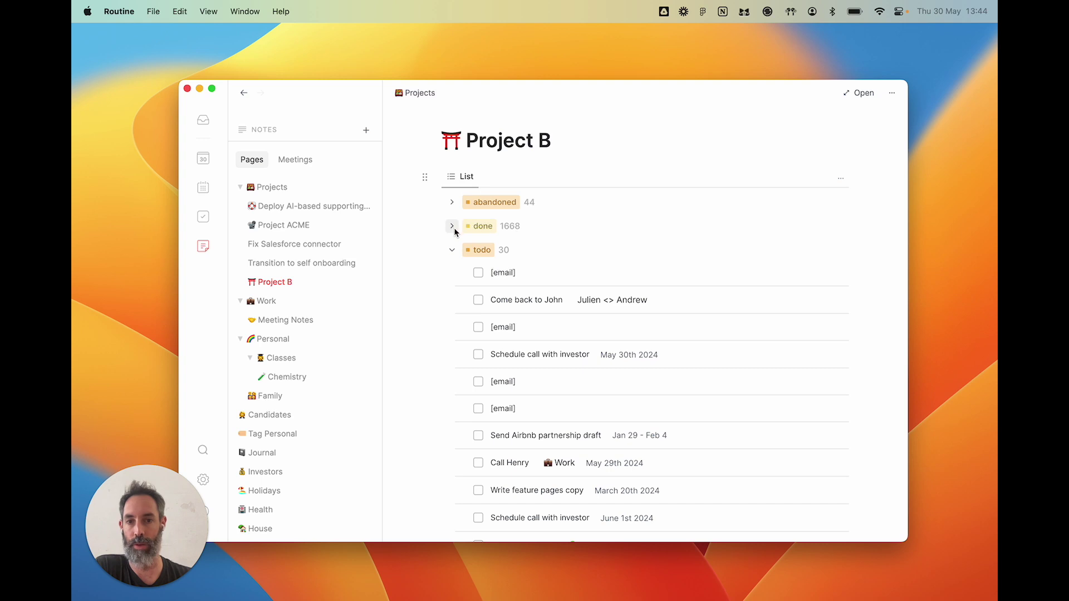
{"action": "left_click", "coordinate": [452, 251]}
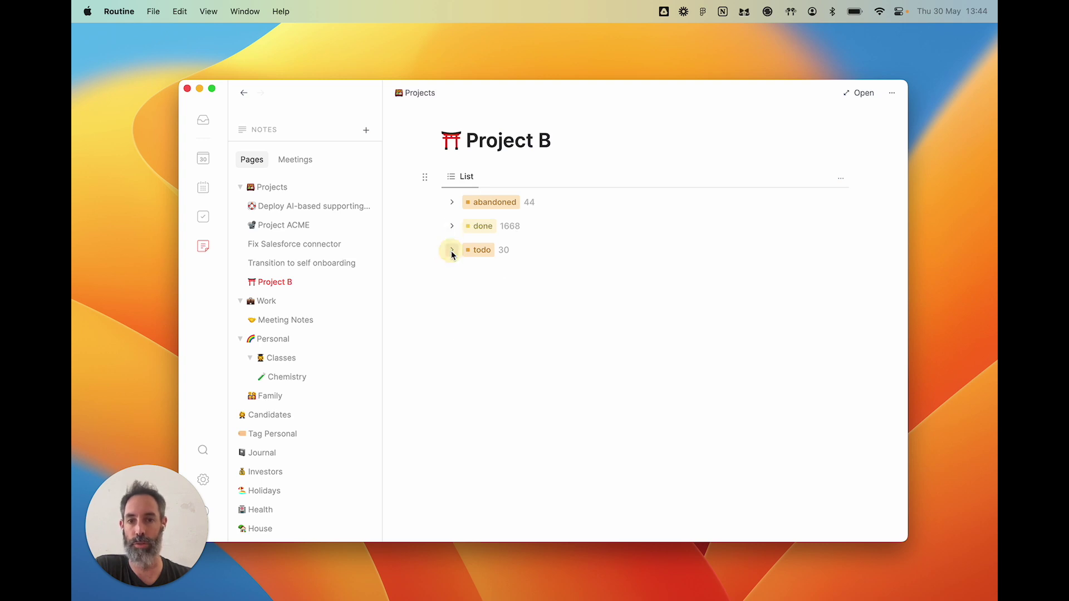
{"action": "left_click", "coordinate": [453, 226]}
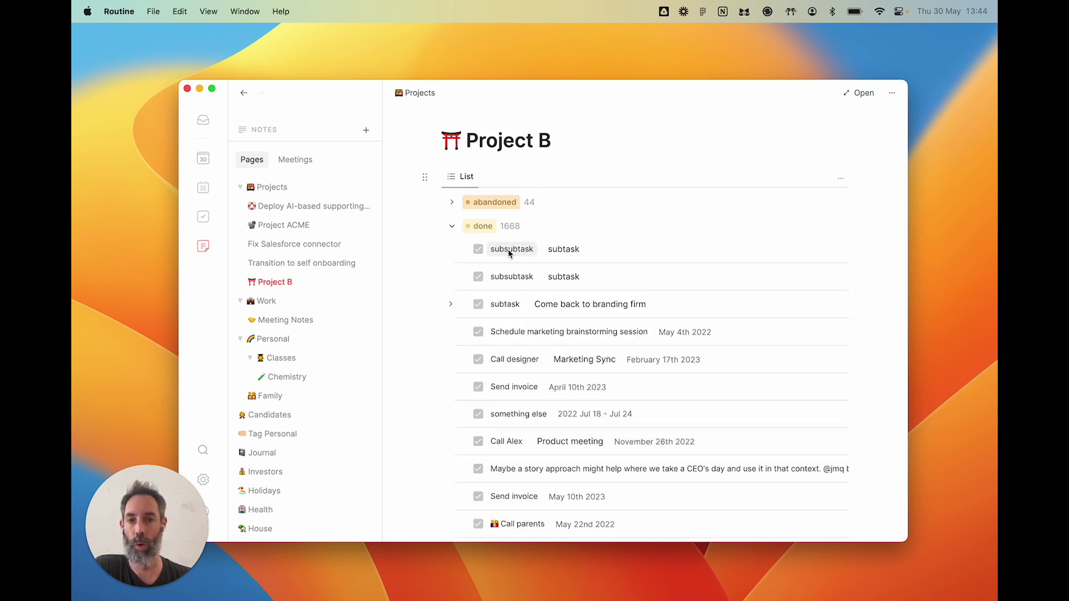
{"action": "scroll", "coordinate": [508, 412], "scroll_direction": "down", "scroll_amount": 3}
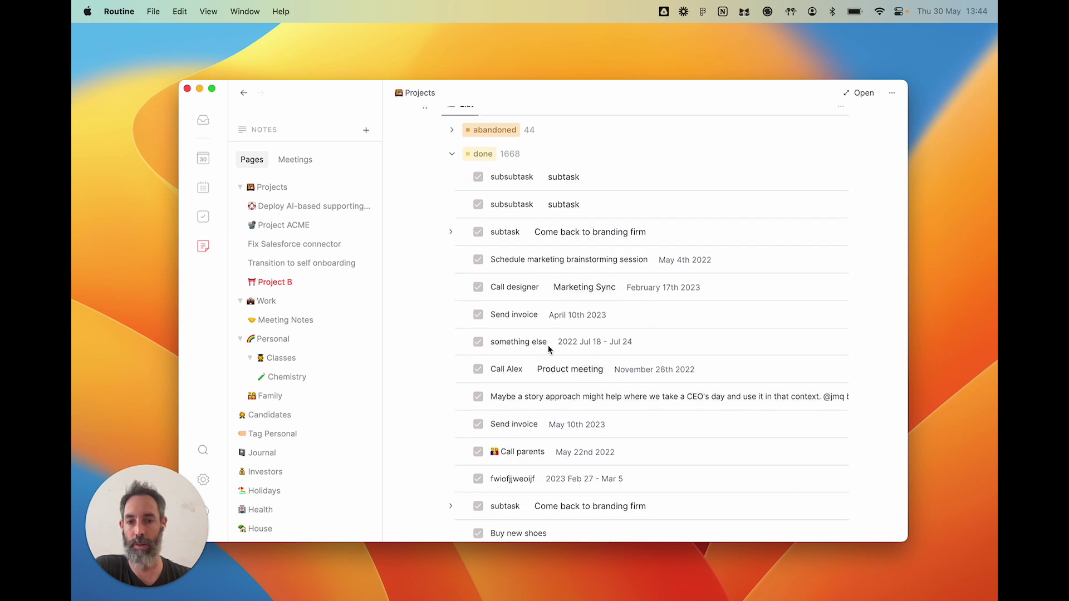
{"action": "scroll", "coordinate": [548, 345], "scroll_direction": "down", "scroll_amount": 2}
{"action": "scroll", "coordinate": [523, 409], "scroll_direction": "up", "scroll_amount": 5}
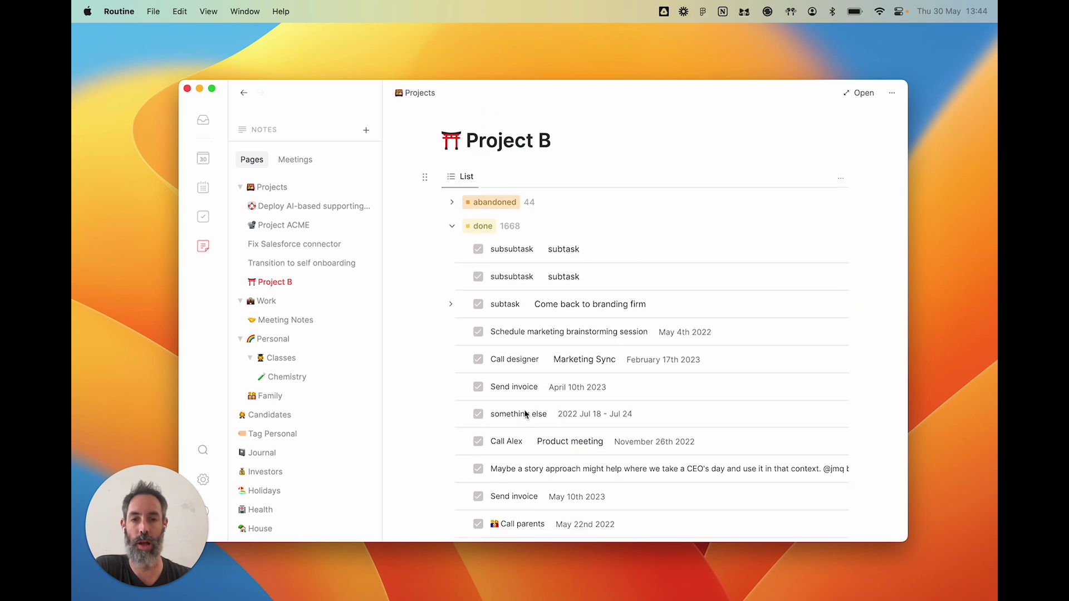
{"action": "left_click", "coordinate": [458, 225]}
- Delete the task view block from Project B and open the Meeting Notes page
{"action": "left_click", "coordinate": [422, 177]}
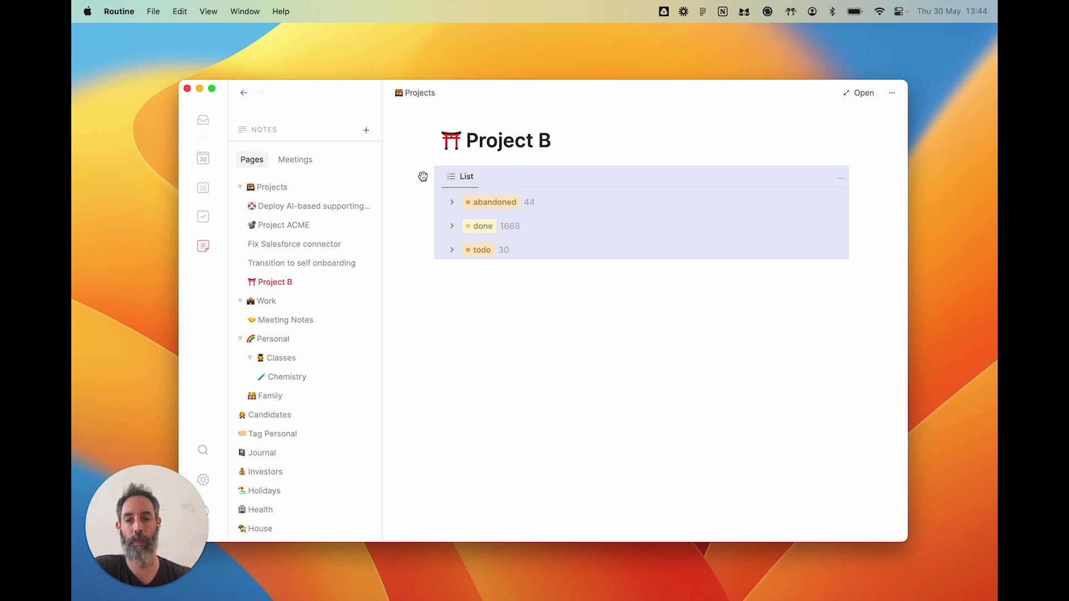
{"action": "key", "text": "BackSpace"}
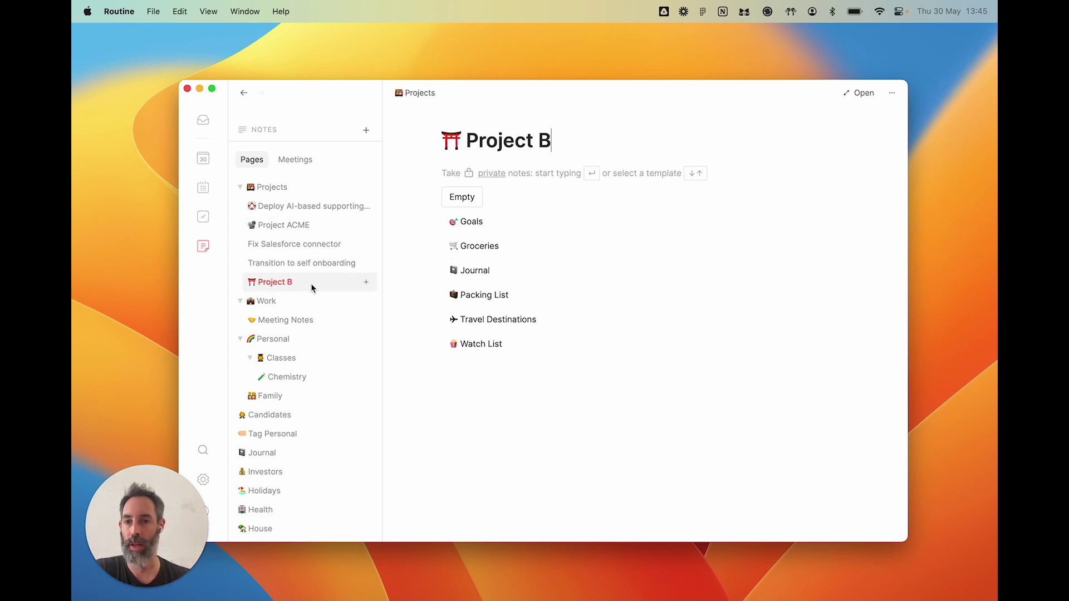
{"action": "left_click", "coordinate": [291, 326]}
- Insert a /view block on the Meeting Notes page and open its settings menu
{"action": "key", "text": "Return"}
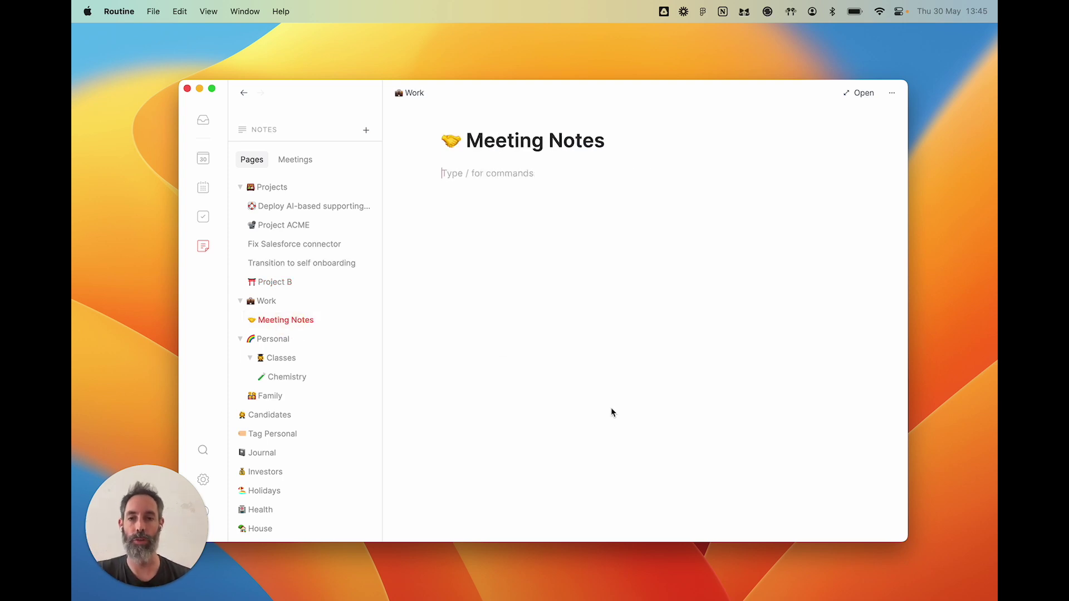
{"action": "type", "text": "/vie"}
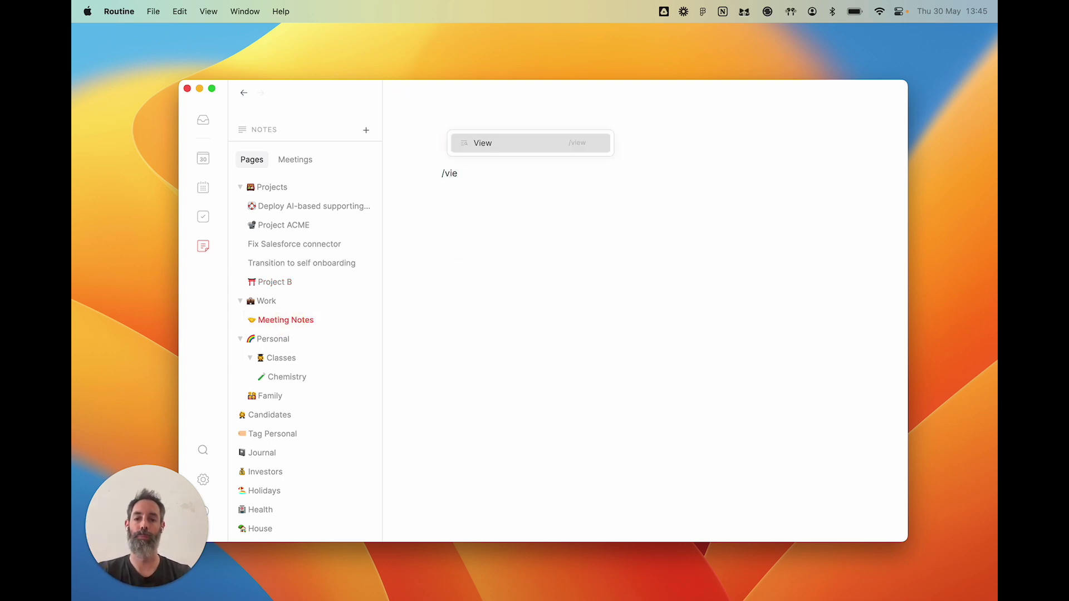
{"action": "type", "text": "w"}
{"action": "key", "text": "Return"}
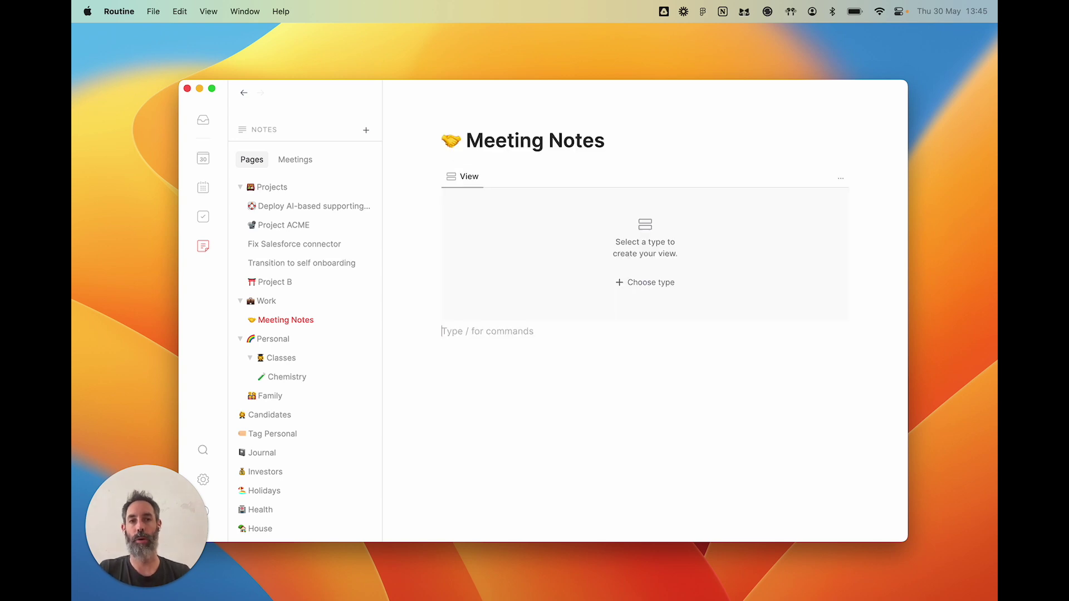
{"action": "left_click", "coordinate": [841, 179]}
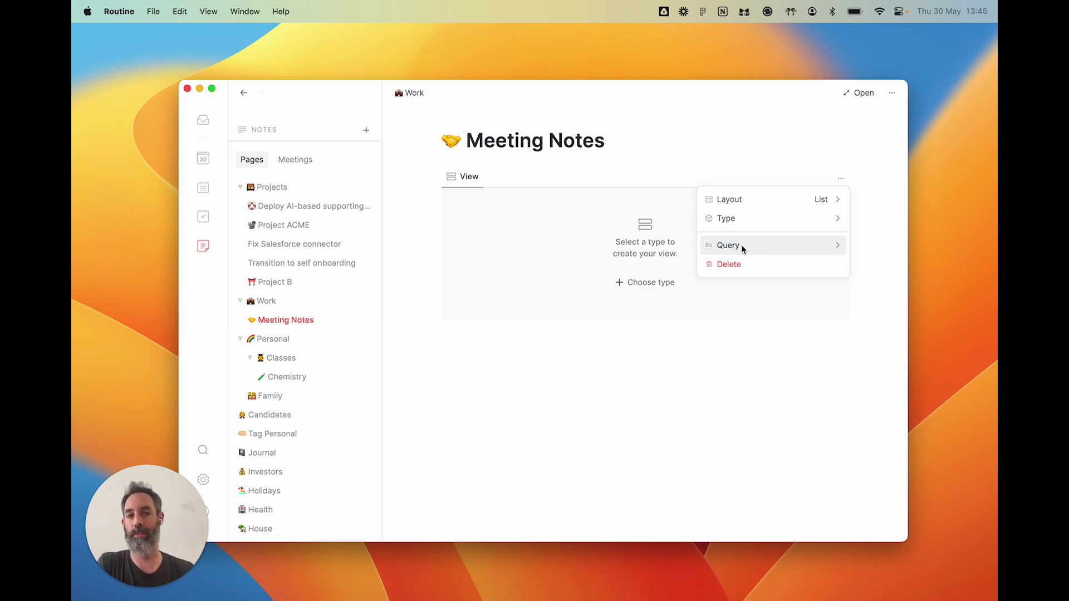
- Save a query for events with notes, over one participant, and week(time.start) = week(today)
{"action": "left_click", "coordinate": [743, 249]}
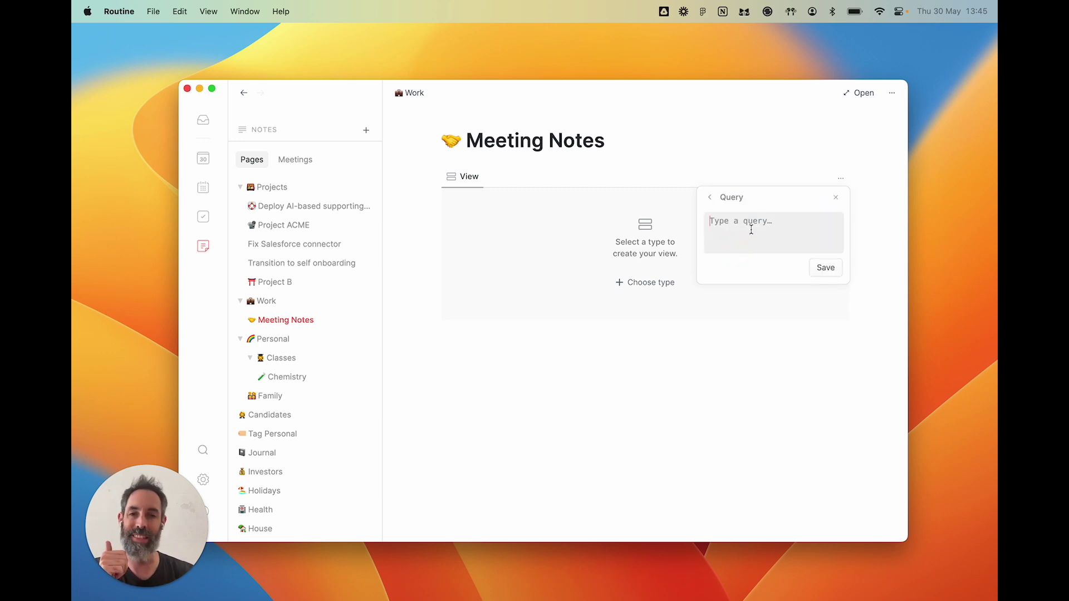
{"action": "type", "text": "ee"}
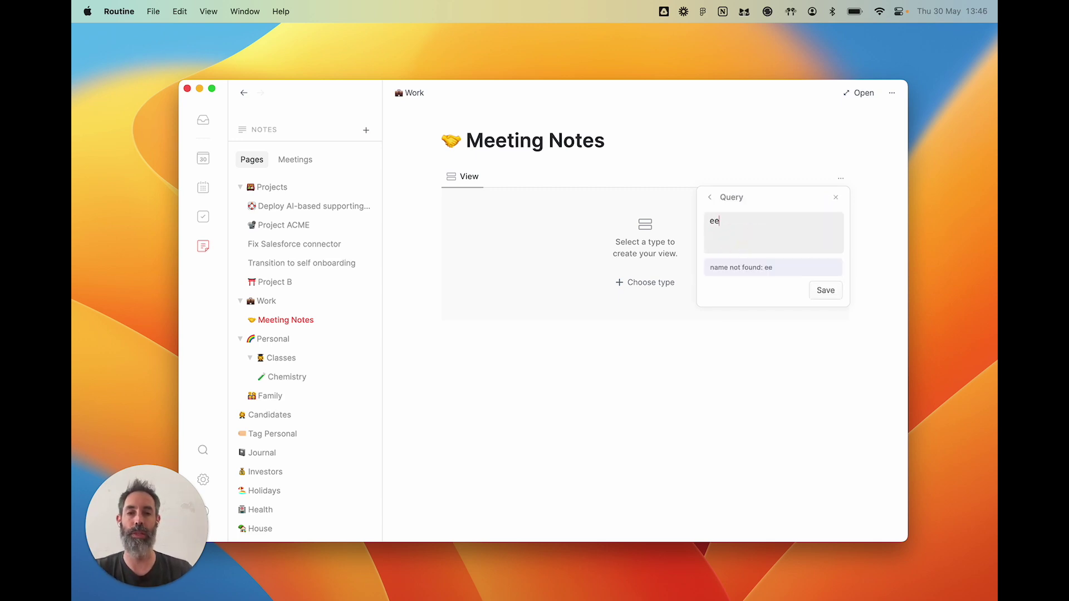
{"action": "type", "text": "ents"}
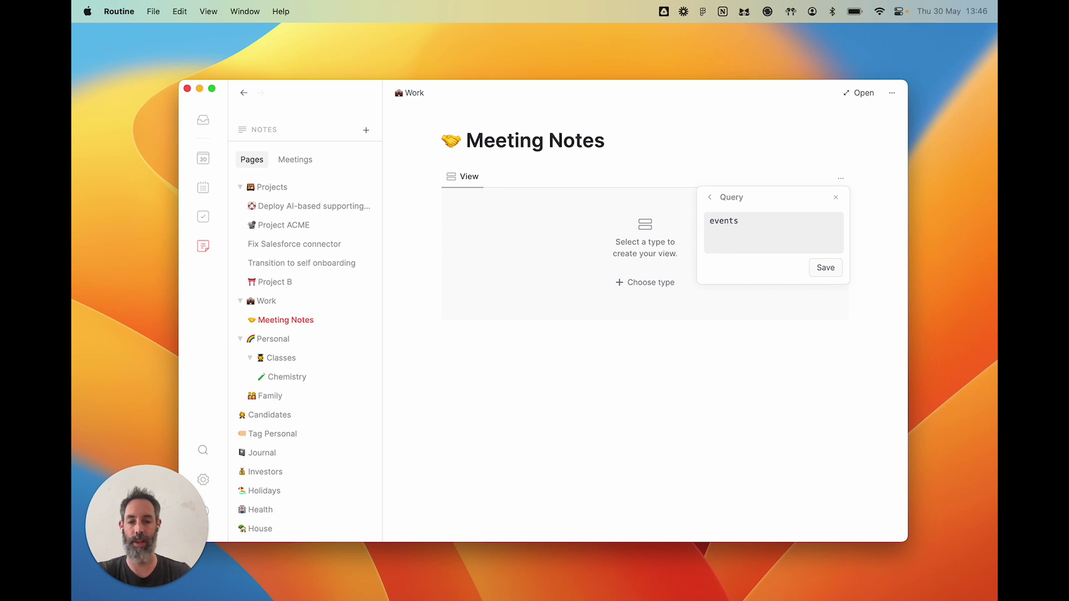
{"action": "type", "text": " wherelen"}
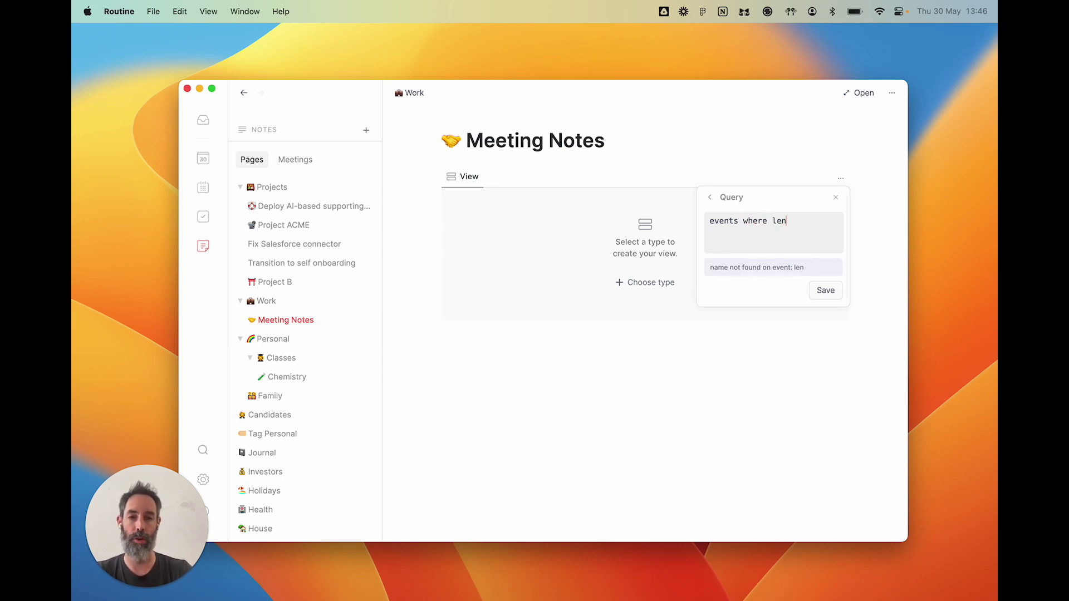
{"action": "type", "text": "gth(notes.bl"}
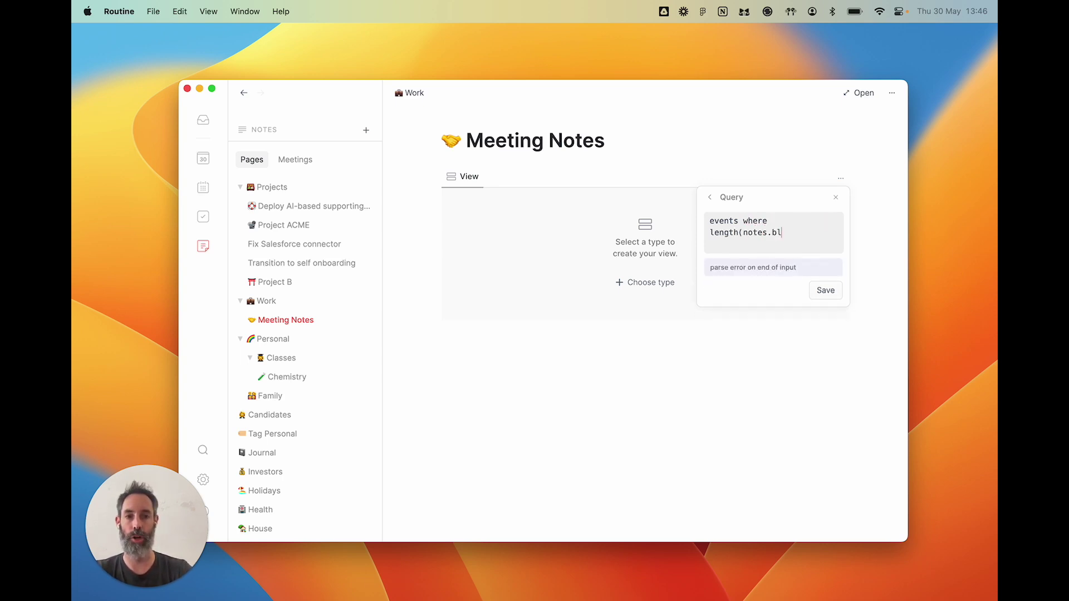
{"action": "type", "text": "ocks) > 0"}
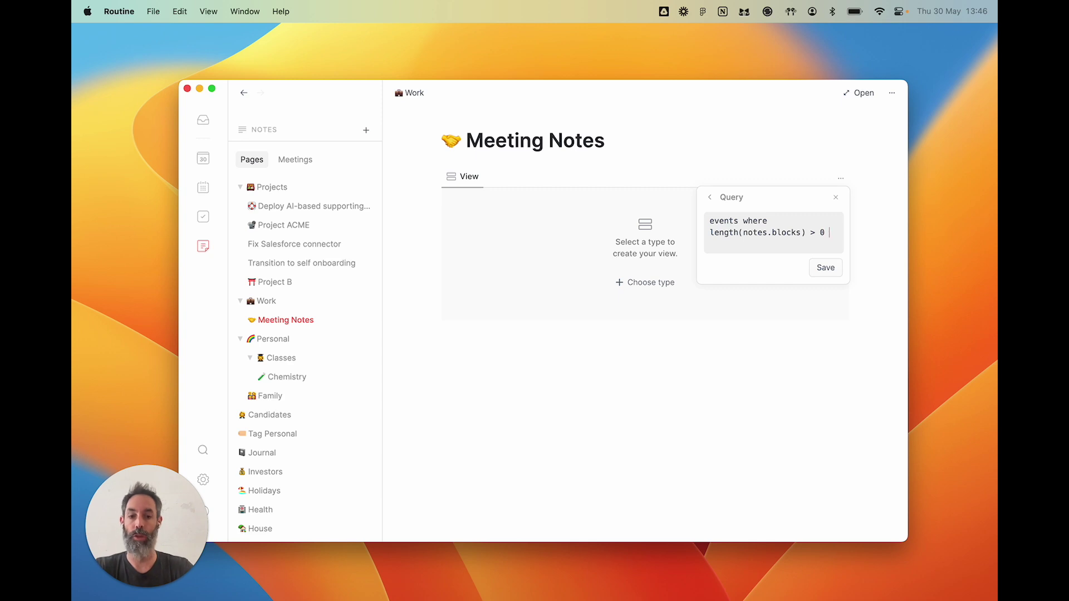
{"action": "type", "text": " and lend"}
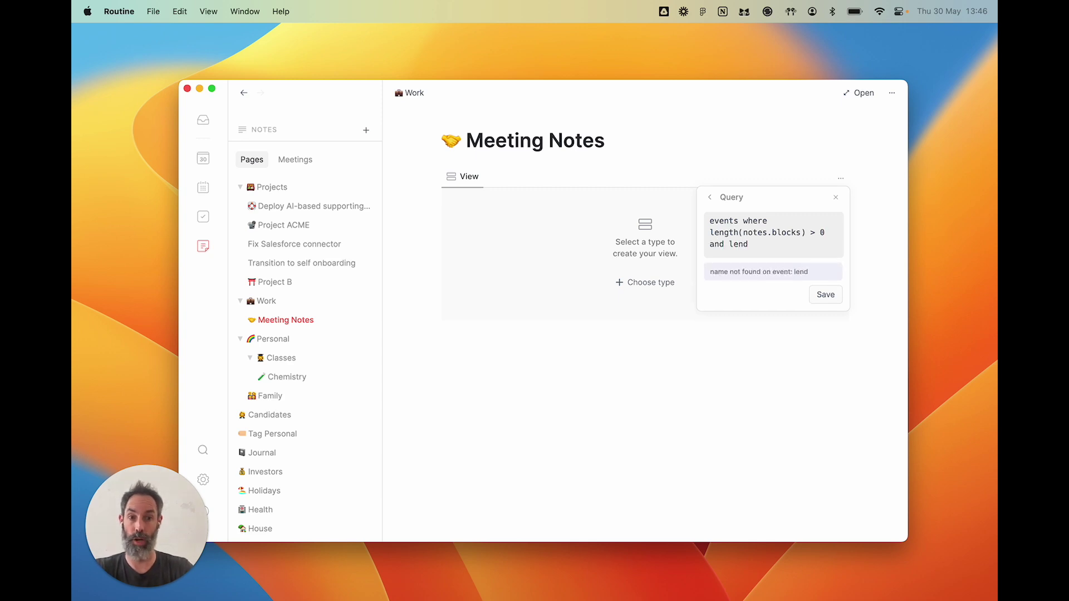
{"action": "key", "text": "BackSpace"}
{"action": "type", "text": "gth(pa"}
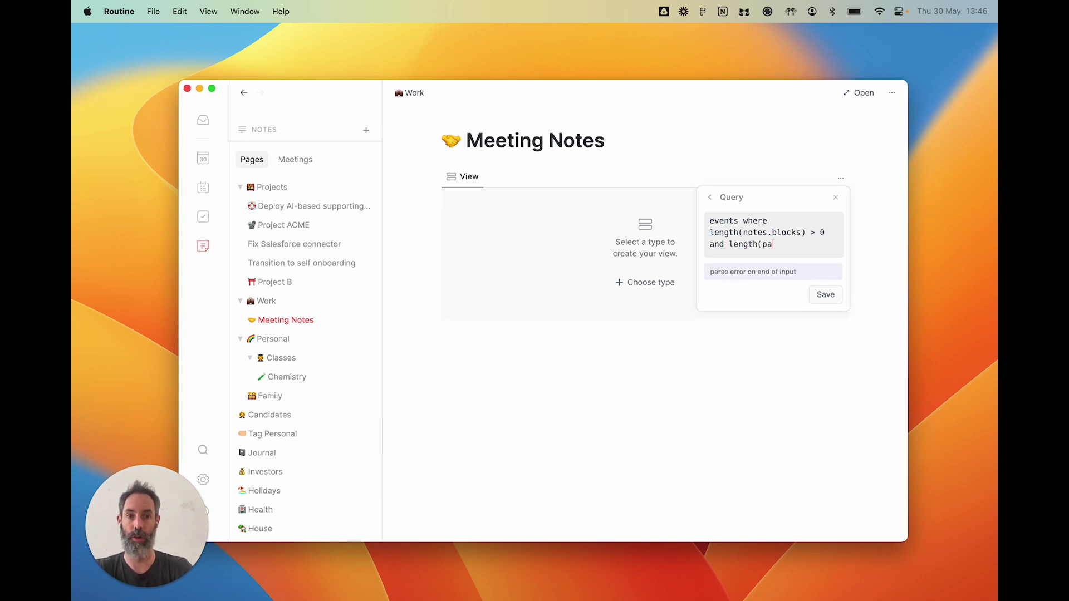
{"action": "type", "text": "rticipants)"}
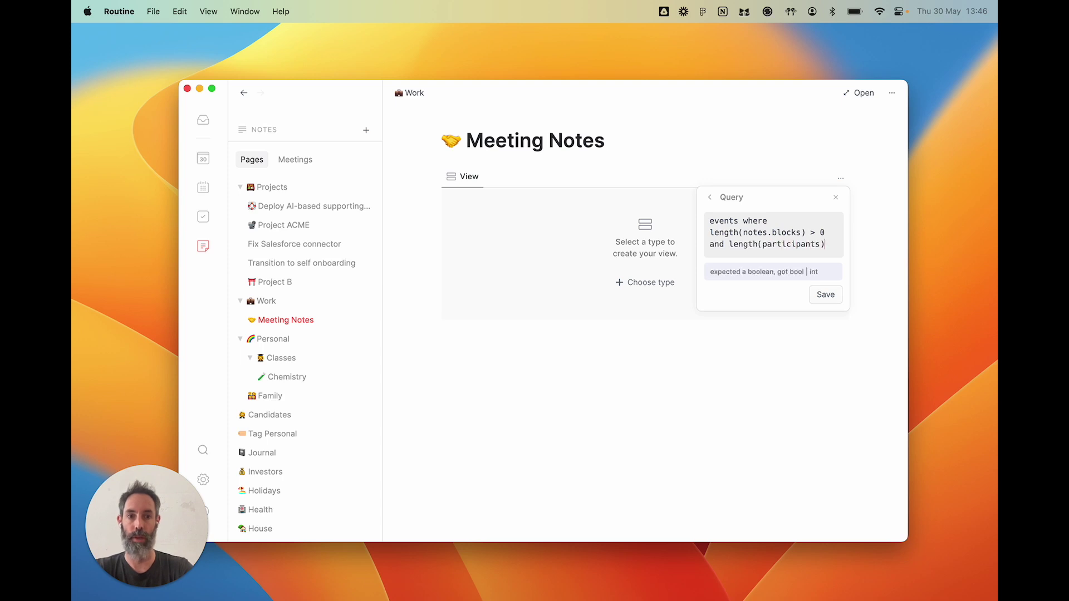
{"action": "type", "text": " > 1"}
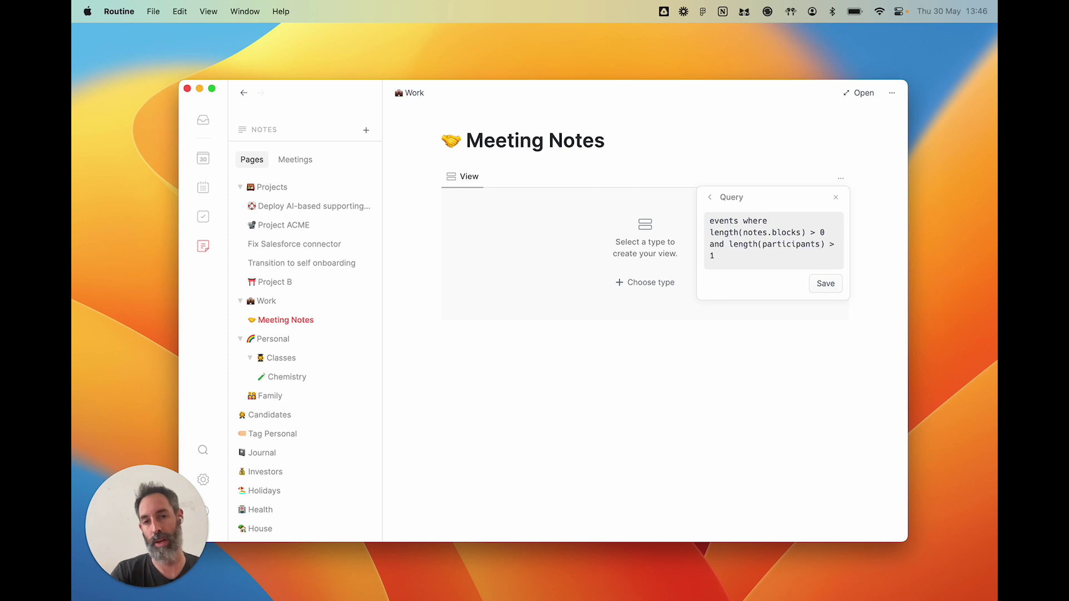
{"action": "type", "text": " and"}
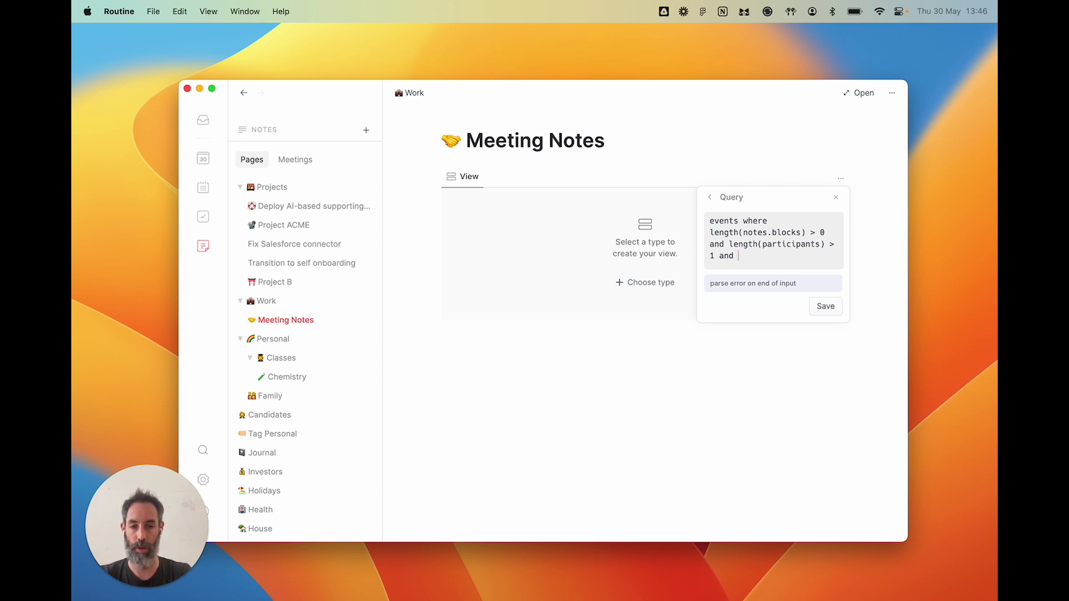
{"action": "type", "text": "week(tim"}
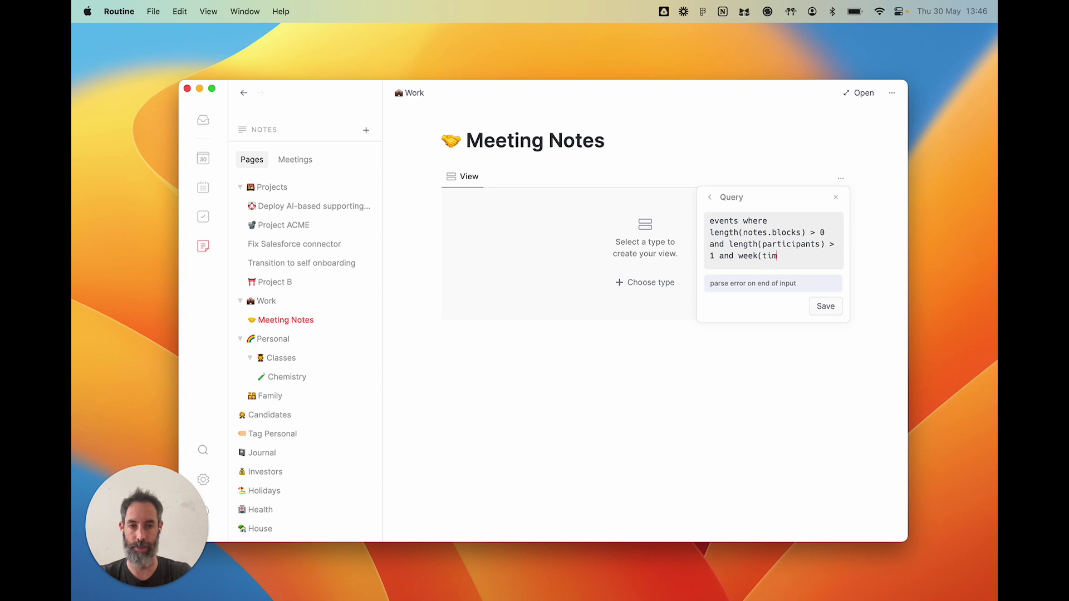
{"action": "type", "text": "e.start)"}
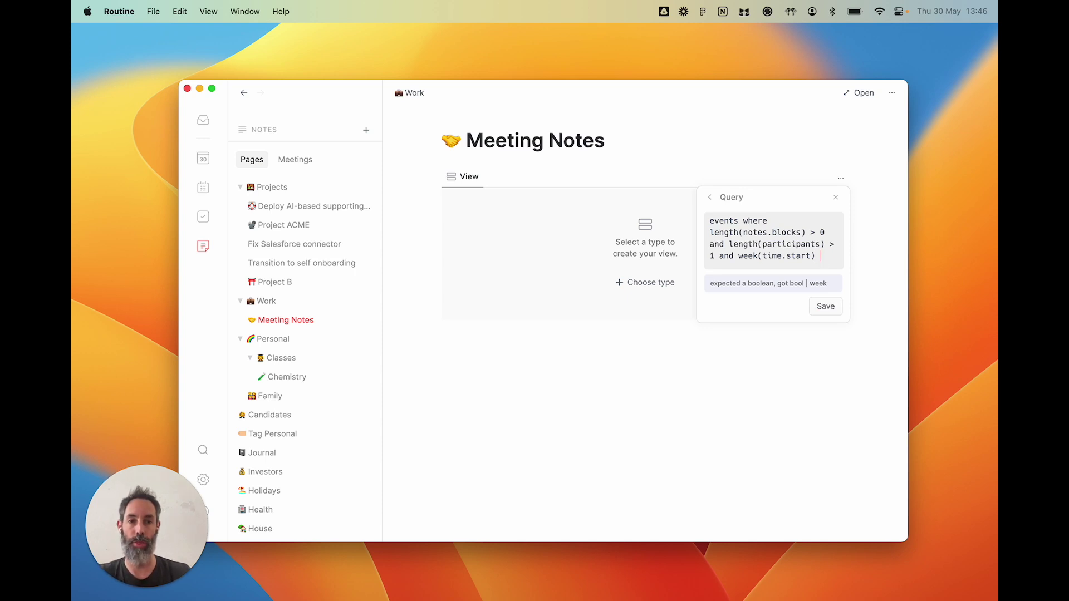
{"action": "type", "text": "= week"}
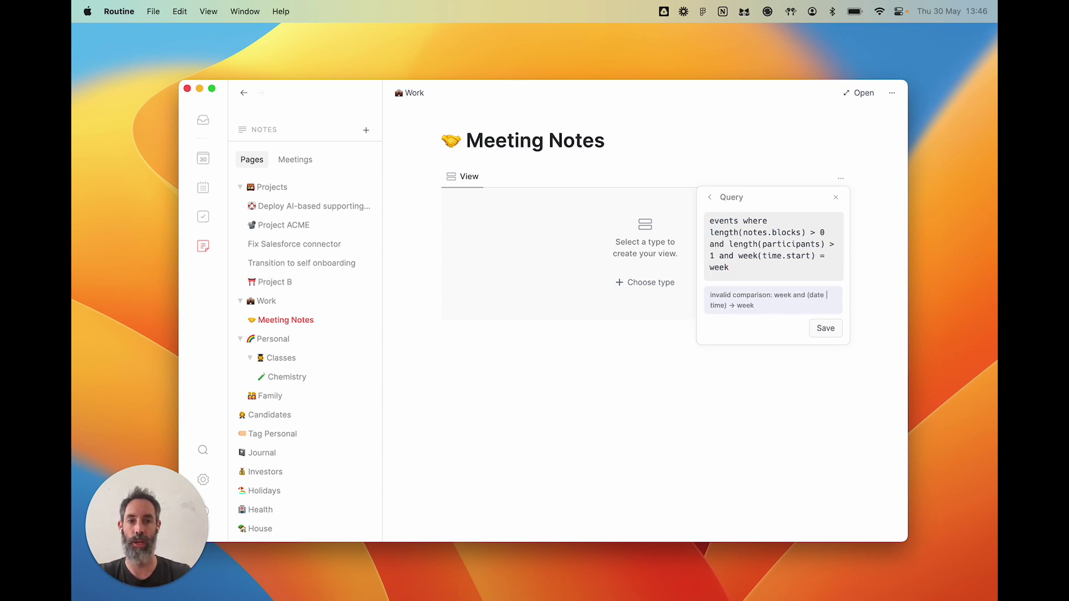
{"action": "type", "text": "(today)"}
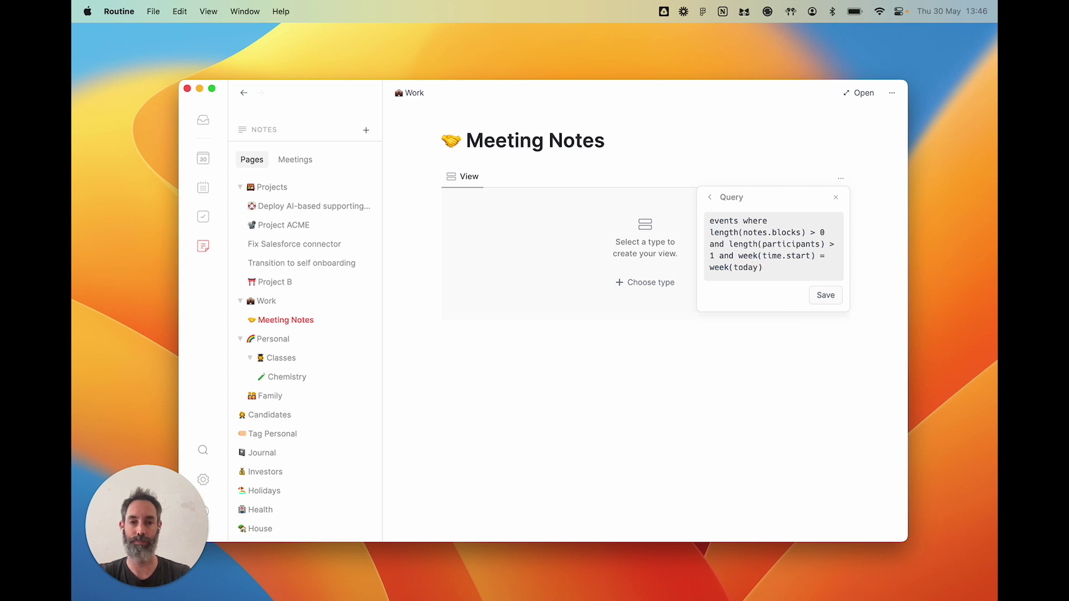
{"action": "left_click", "coordinate": [825, 294]}
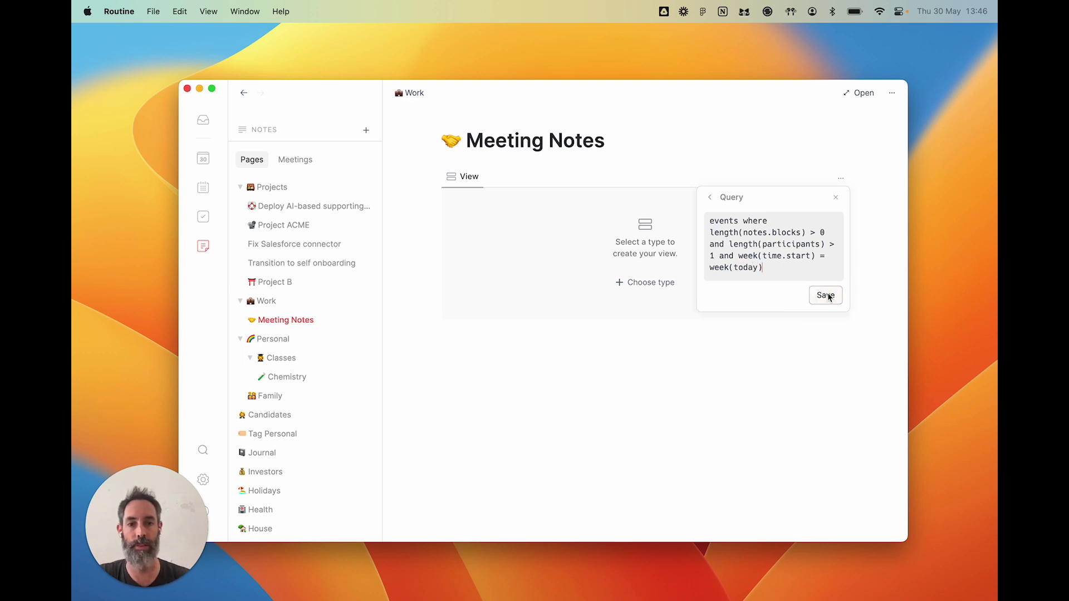
{"action": "left_click", "coordinate": [644, 383]}
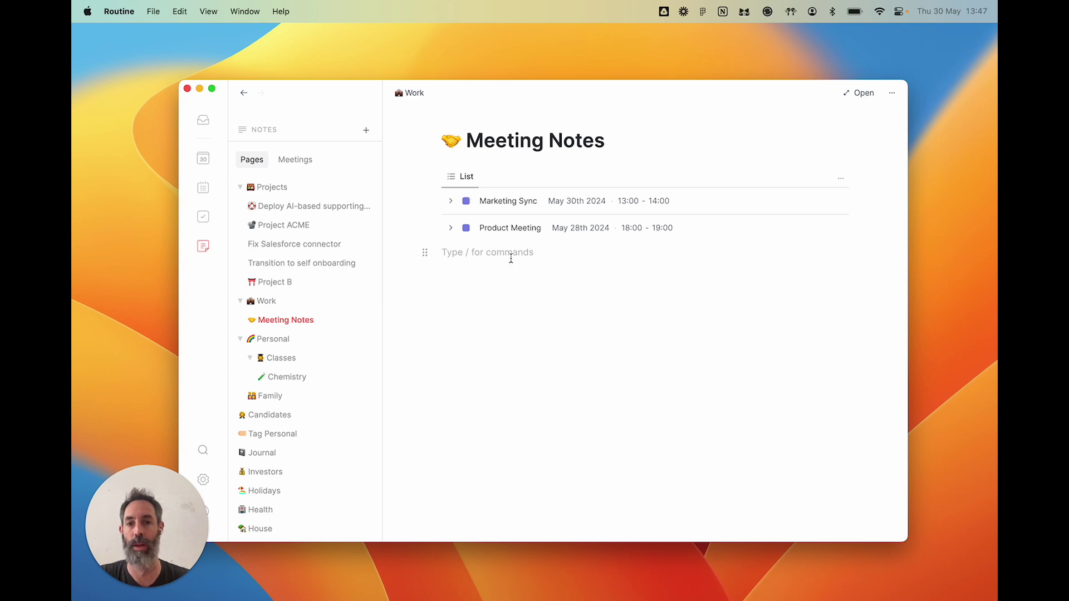
{"action": "left_click", "coordinate": [451, 202]}
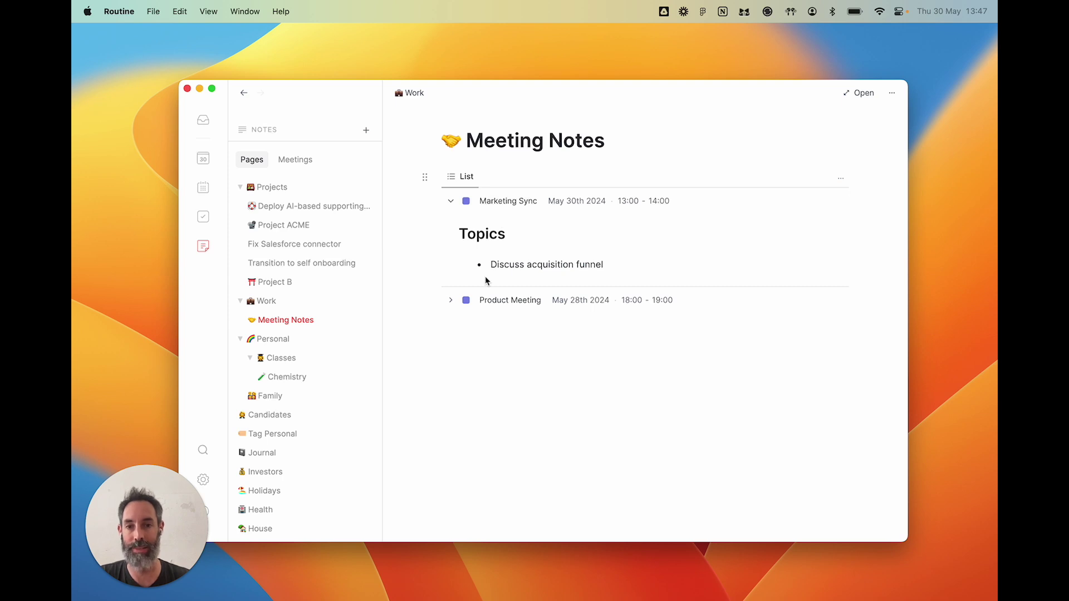
{"action": "left_click", "coordinate": [451, 301]}
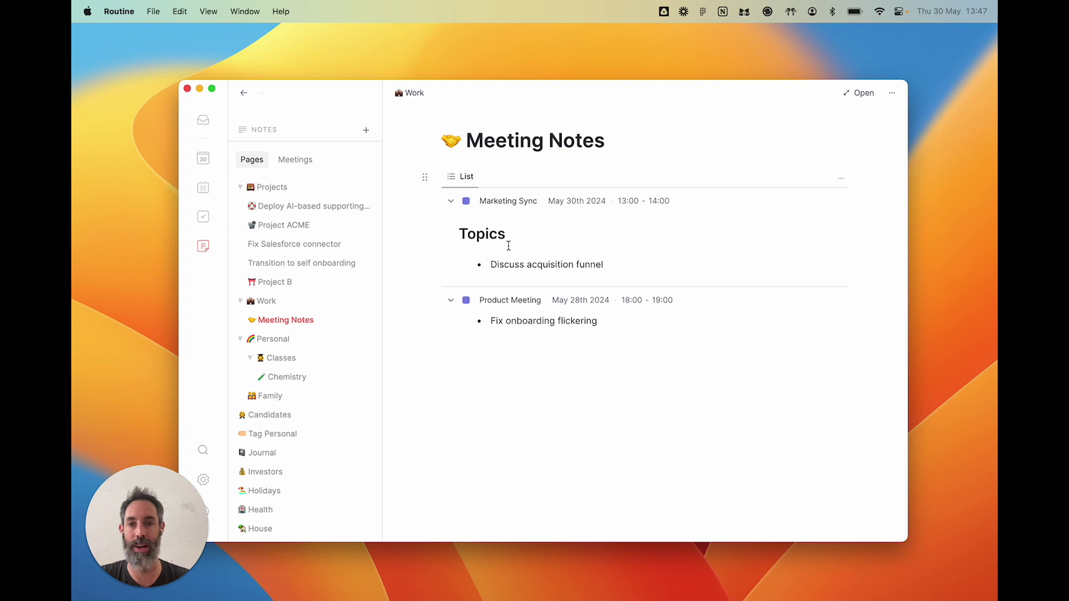
{"action": "left_click", "coordinate": [509, 201]}
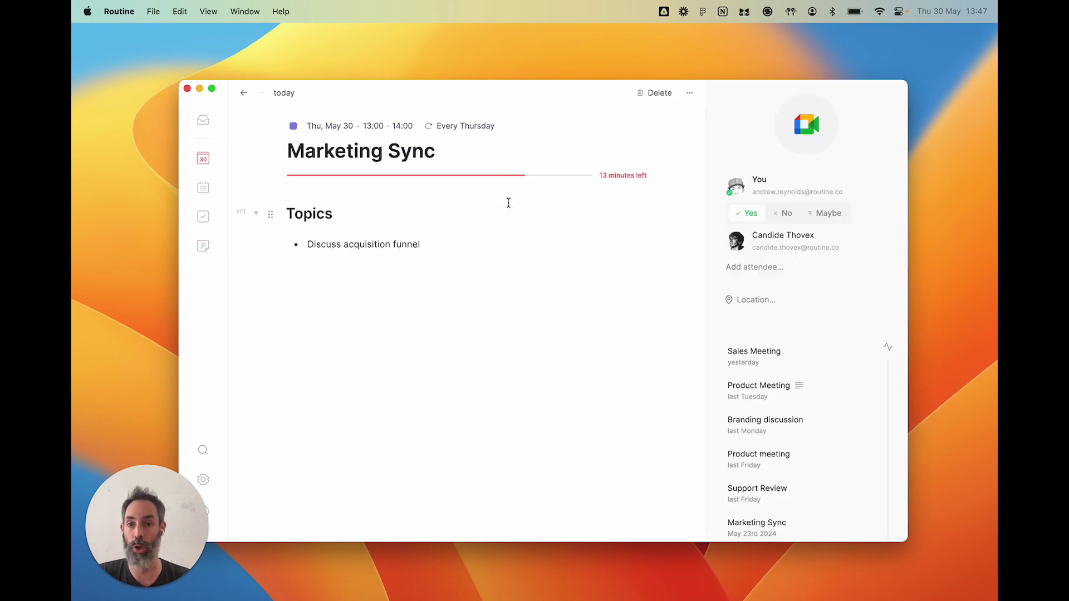
{"action": "left_click", "coordinate": [244, 93]}
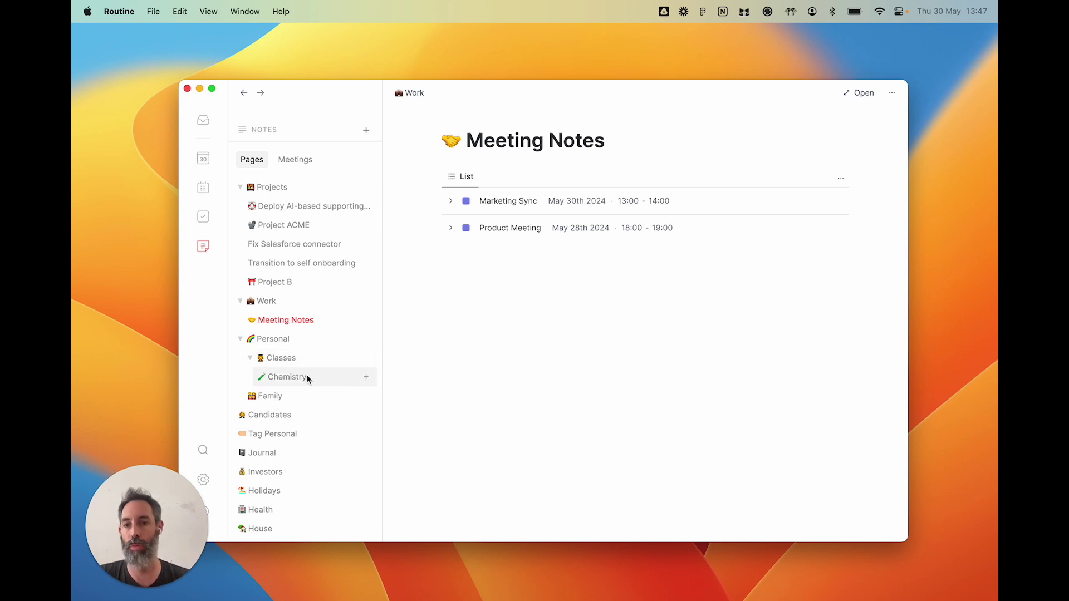
- Open the Chemistry page and inspect its list view's query without changing it
{"action": "left_click", "coordinate": [286, 377]}
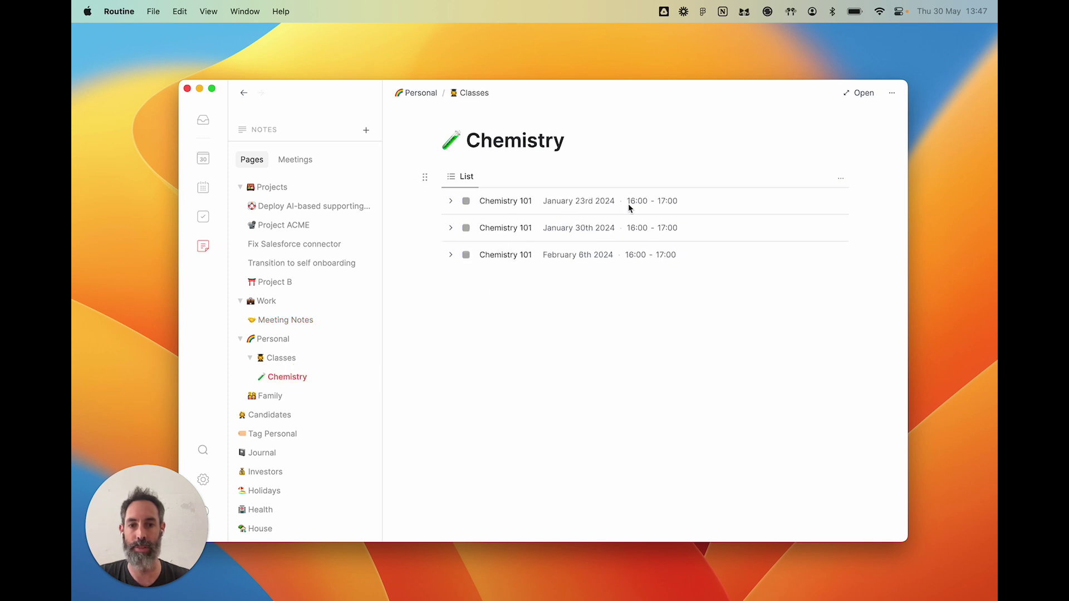
{"action": "left_click", "coordinate": [840, 178]}
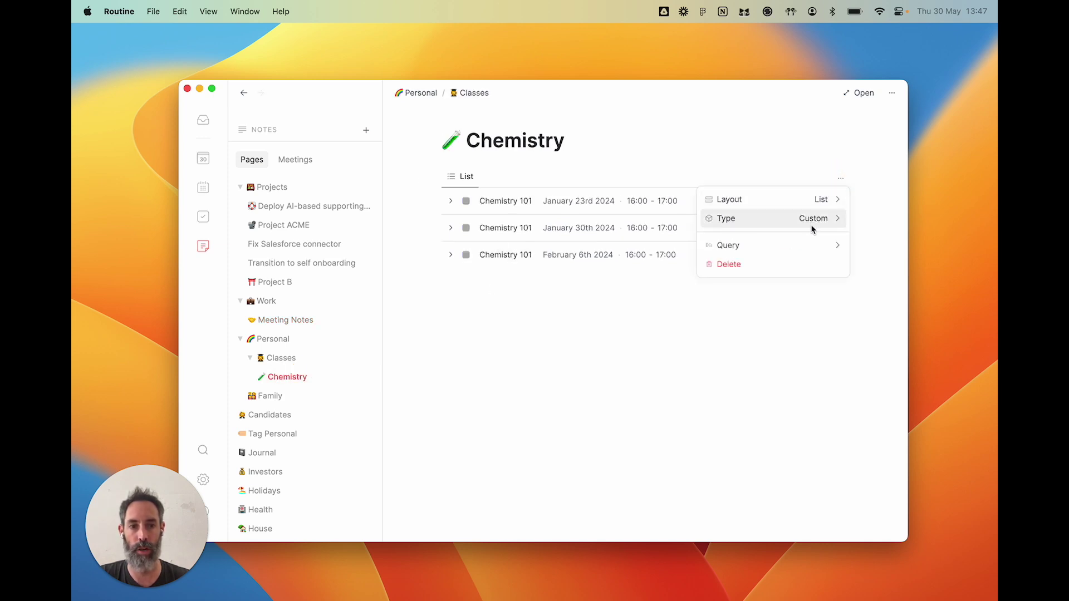
{"action": "left_click", "coordinate": [808, 244]}
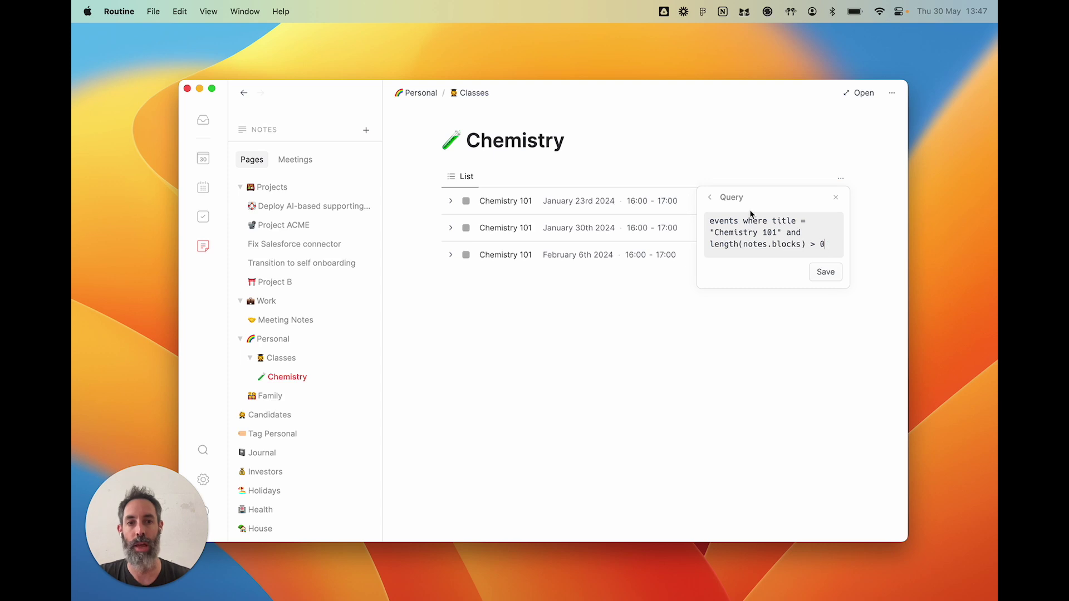
{"action": "left_click", "coordinate": [836, 199]}
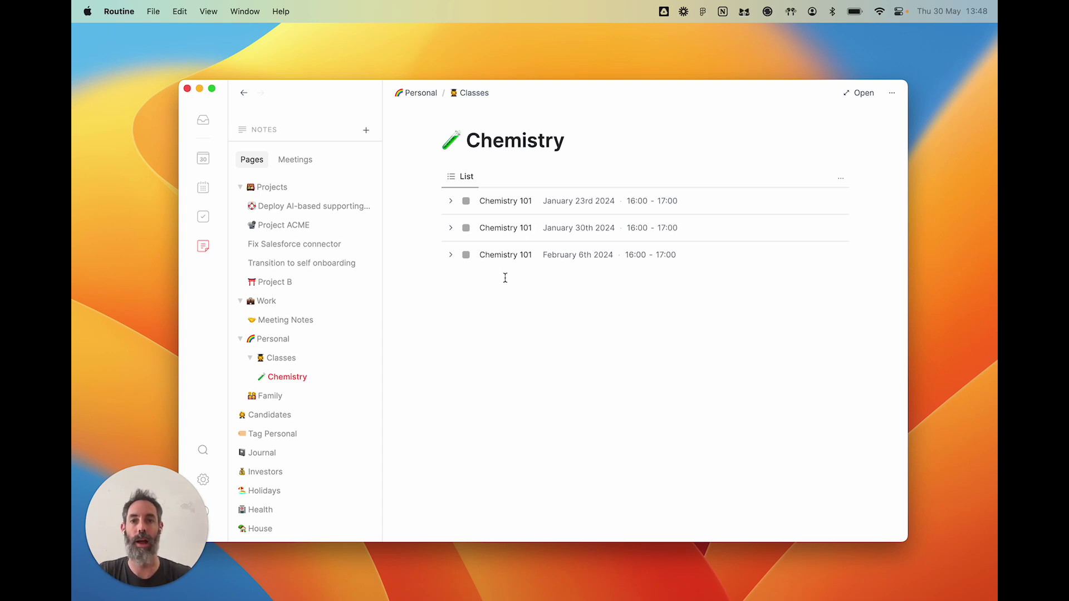
- Expand the January 23rd, January 30th and February 6th Chemistry 101 notes, then go to Project B
{"action": "left_click", "coordinate": [451, 201]}
{"action": "scroll", "coordinate": [452, 217], "scroll_direction": "down", "scroll_amount": 15}
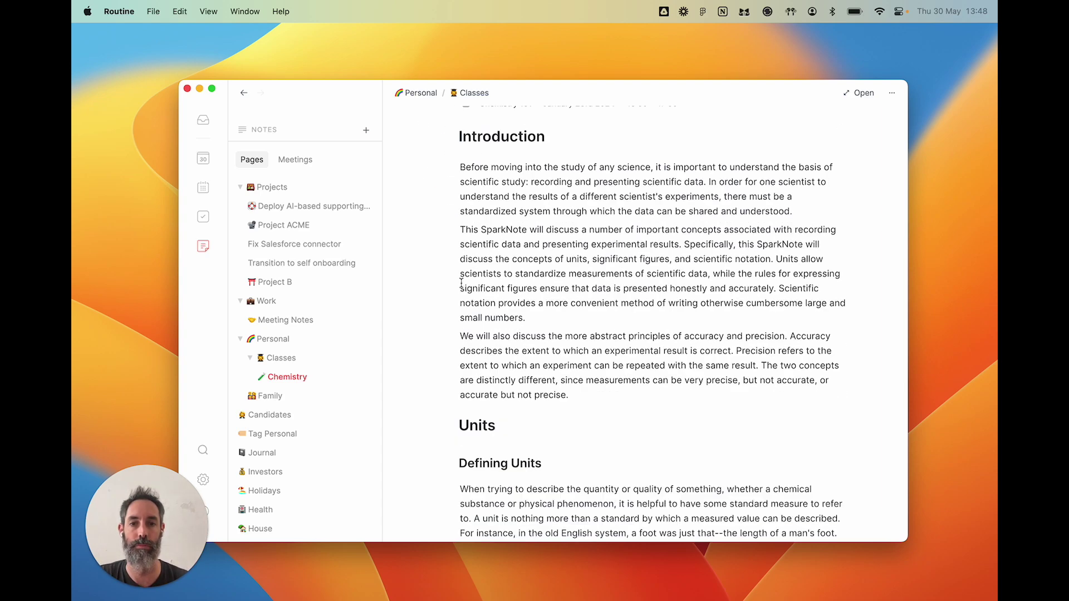
{"action": "left_click", "coordinate": [454, 342]}
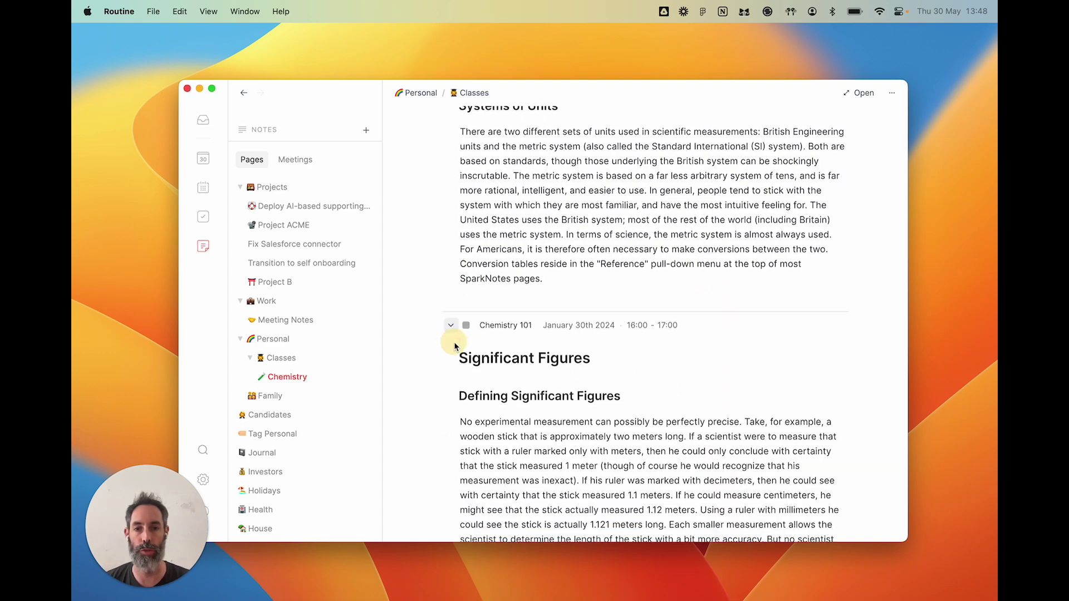
{"action": "scroll", "coordinate": [454, 341], "scroll_direction": "down", "scroll_amount": 10}
{"action": "left_click", "coordinate": [450, 376]}
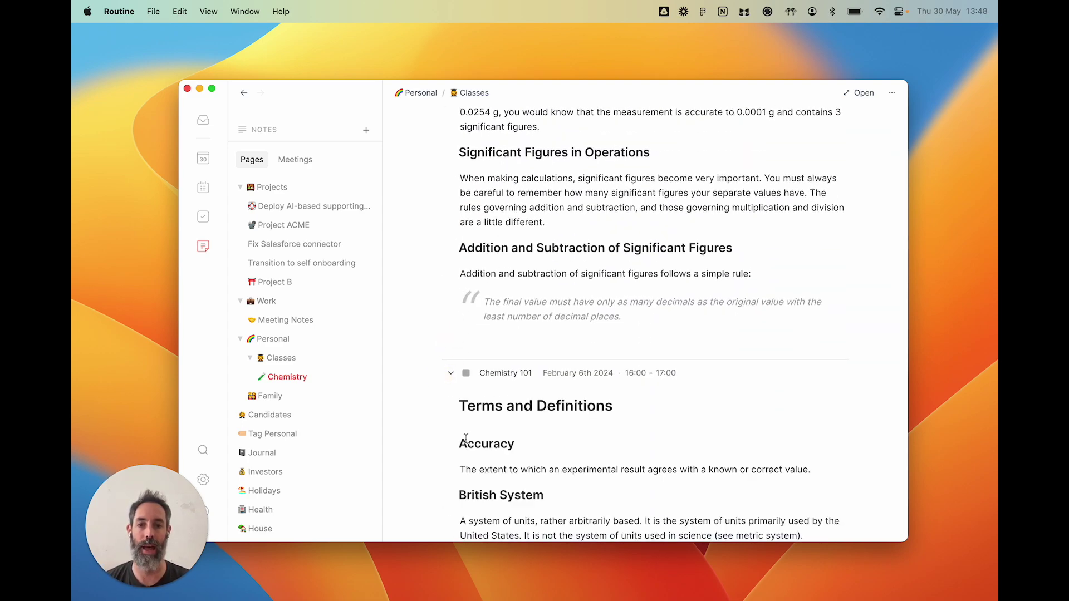
{"action": "scroll", "coordinate": [466, 437], "scroll_direction": "down", "scroll_amount": 5}
{"action": "scroll", "coordinate": [465, 437], "scroll_direction": "up", "scroll_amount": 20}
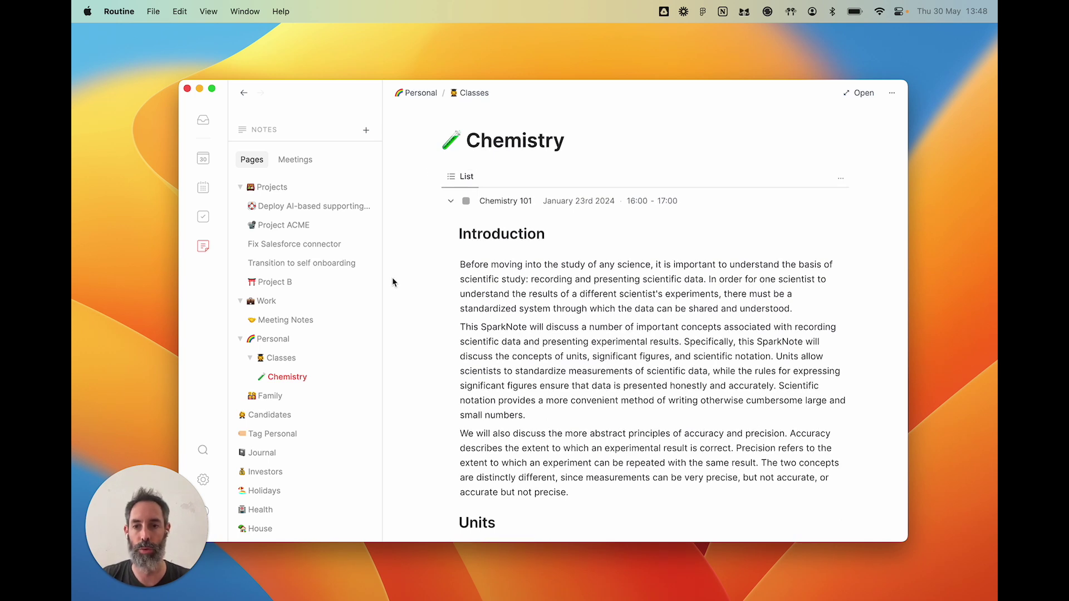
{"action": "left_click", "coordinate": [292, 281]}
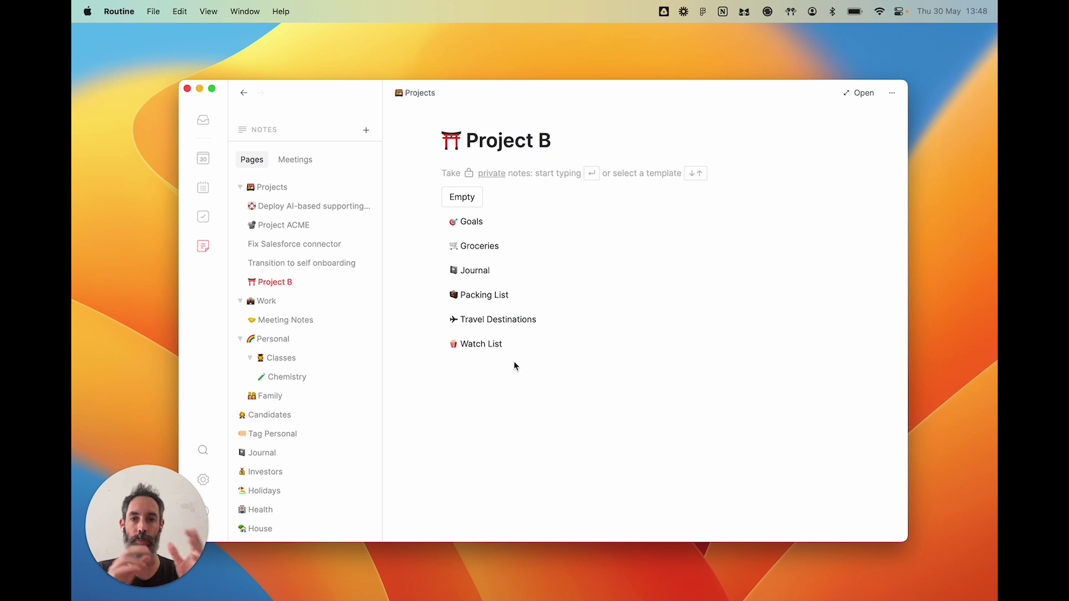
- Start a blank Project B note with a /view block and open its empty query editor
{"action": "key", "text": "Return"}
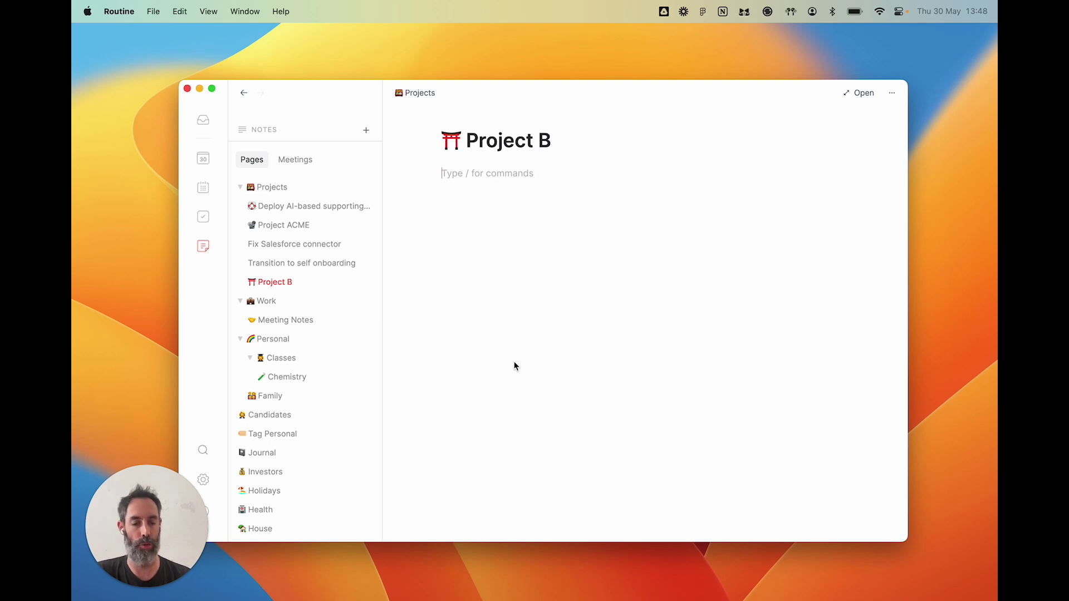
{"action": "type", "text": "/view"}
{"action": "key", "text": "Return"}
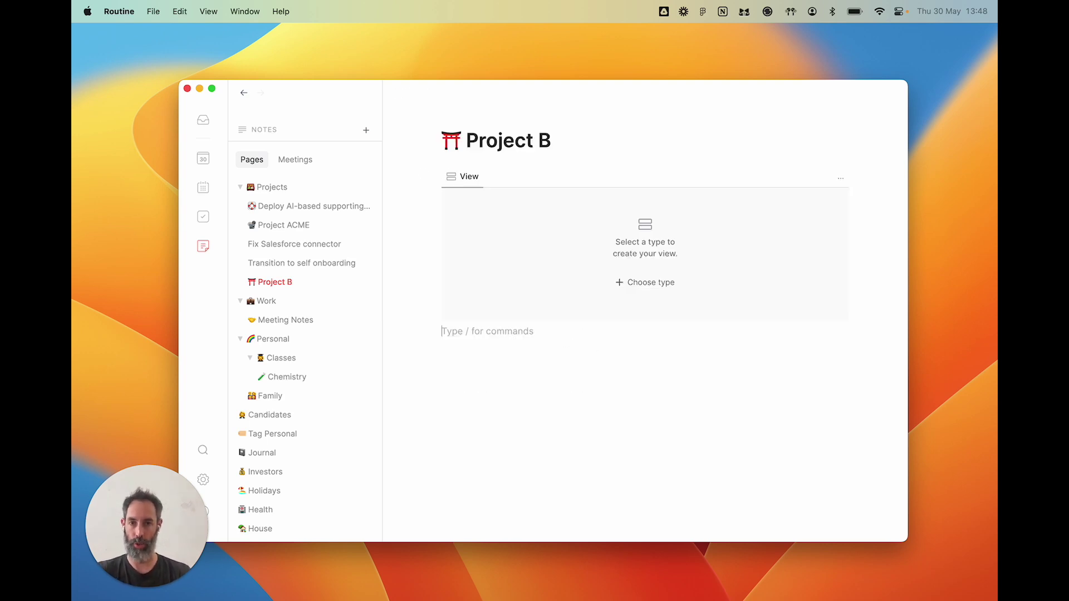
{"action": "left_click", "coordinate": [840, 178]}
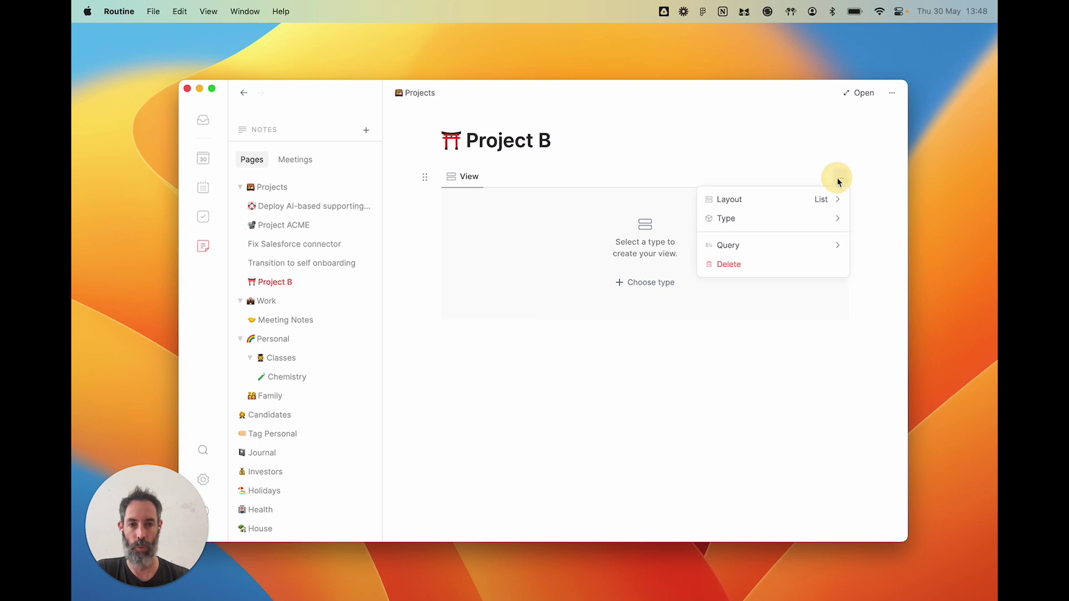
{"action": "left_click", "coordinate": [763, 243]}
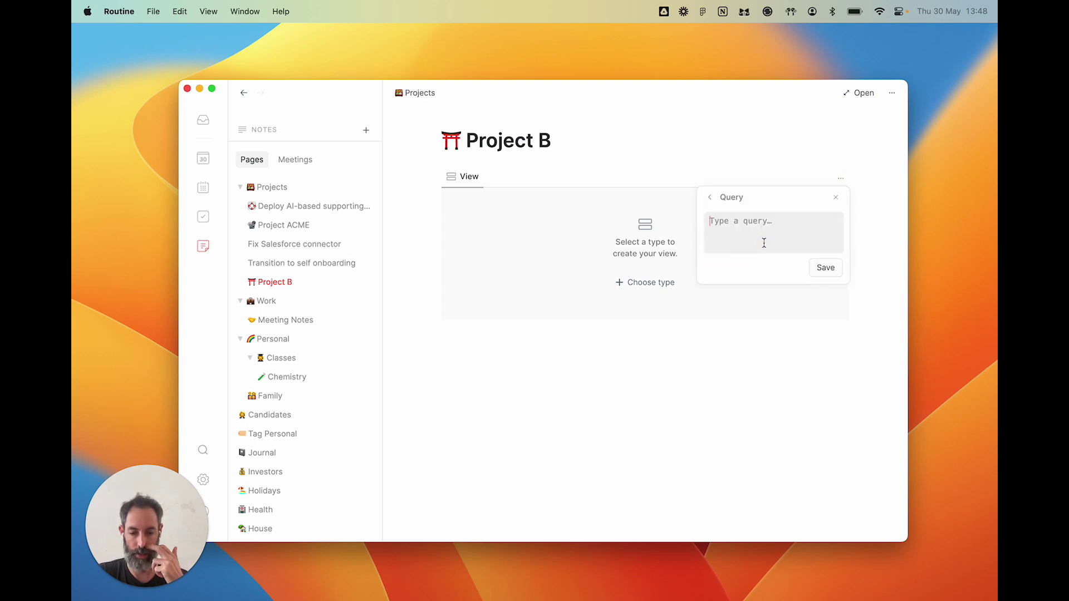
- Enter the query: events where length(notes.references where target.title = the contact's name) != 0
{"action": "type", "text": "event"}
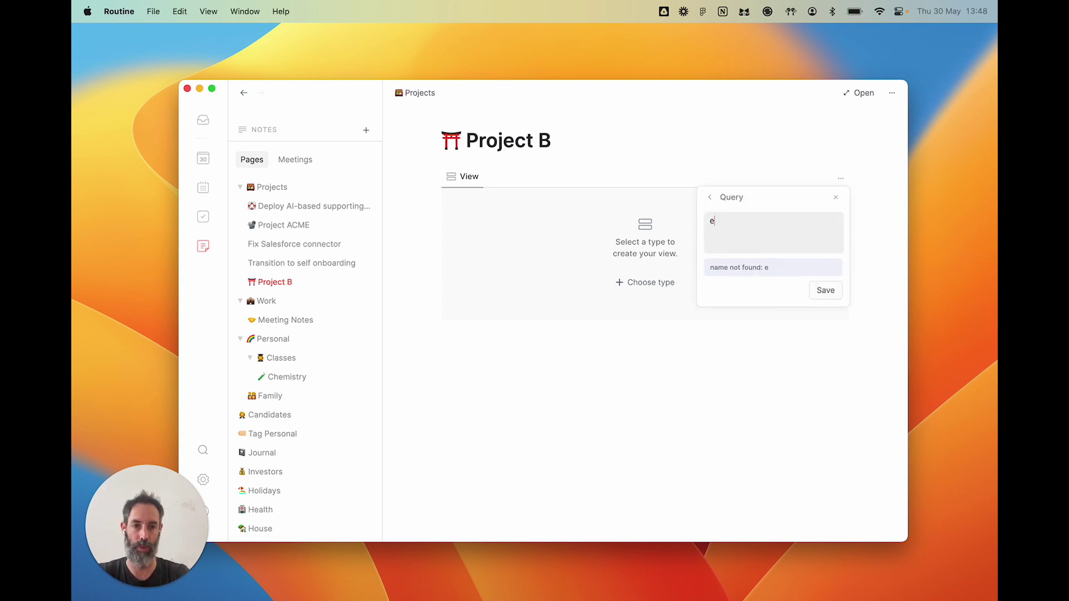
{"action": "key", "text": "BackSpace"}
{"action": "key", "text": "BackSpace"}
{"action": "key", "text": "BackSpace"}
{"action": "key", "text": "BackSpace"}
{"action": "key", "text": "BackSpace"}
{"action": "type", "text": "tasks"}
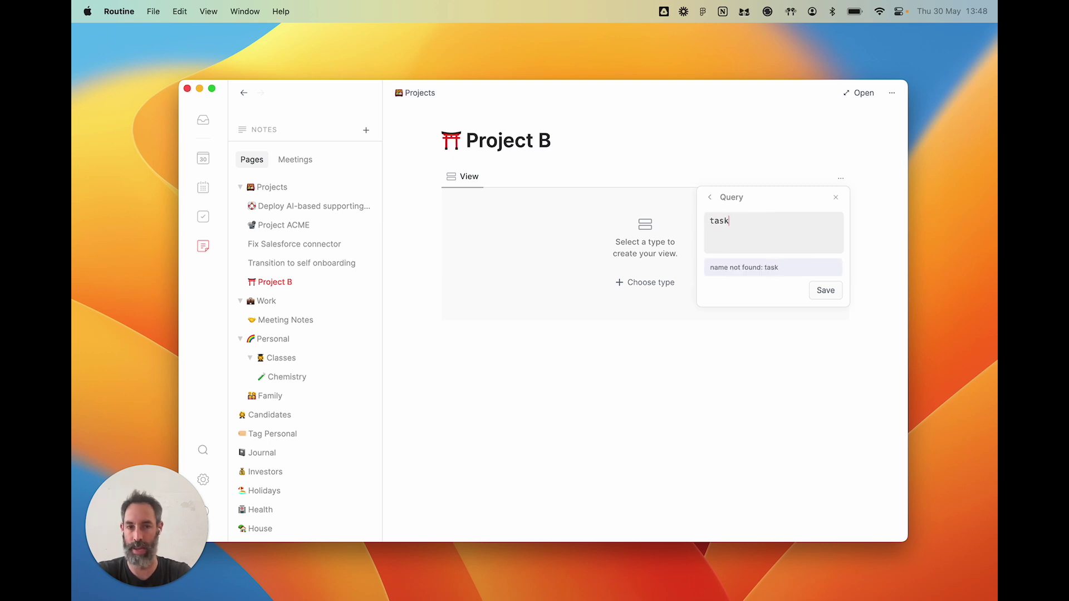
{"action": "key", "text": "BackSpace"}
{"action": "key", "text": "BackSpace"}
{"action": "key", "text": "BackSpace"}
{"action": "key", "text": "BackSpace"}
{"action": "key", "text": "BackSpace"}
{"action": "type", "text": "people"}
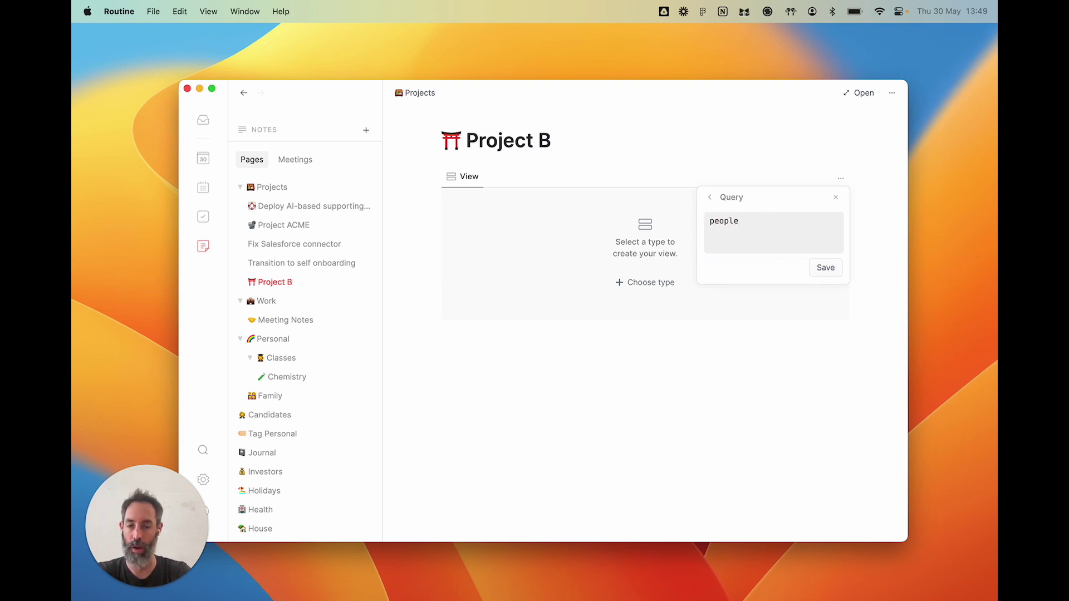
{"action": "key", "text": "BackSpace"}
{"action": "key", "text": "BackSpace"}
{"action": "key", "text": "BackSpace"}
{"action": "key", "text": "BackSpace"}
{"action": "key", "text": "BackSpace"}
{"action": "key", "text": "BackSpace"}
{"action": "type", "text": "people"}
{"action": "key", "text": "BackSpace"}
{"action": "key", "text": "BackSpace"}
{"action": "key", "text": "BackSpace"}
{"action": "key", "text": "BackSpace"}
{"action": "key", "text": "BackSpace"}
{"action": "key", "text": "BackSpace"}
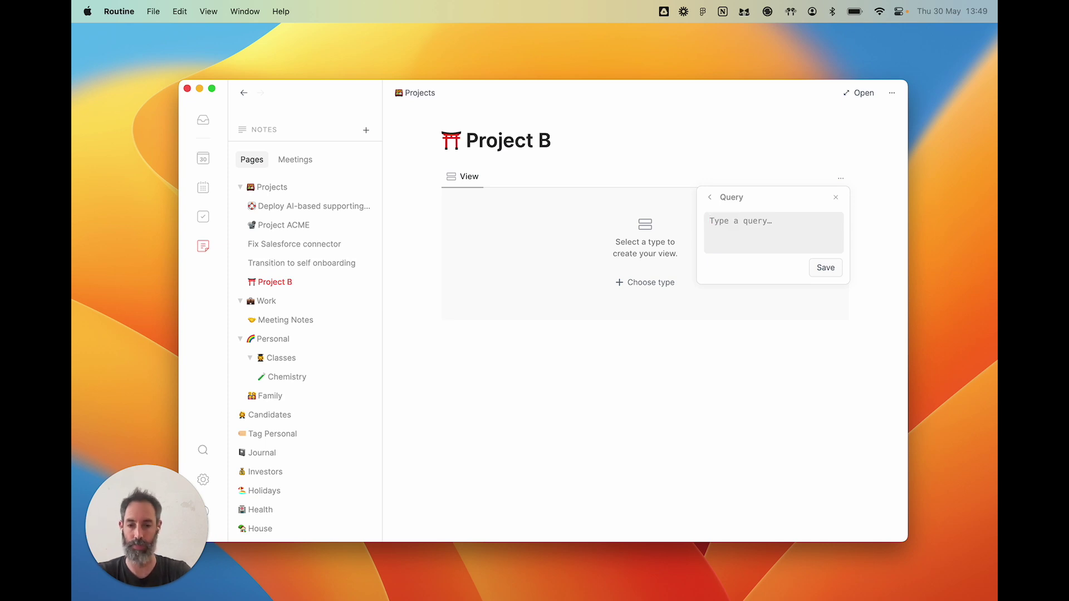
{"action": "type", "text": "events wh"}
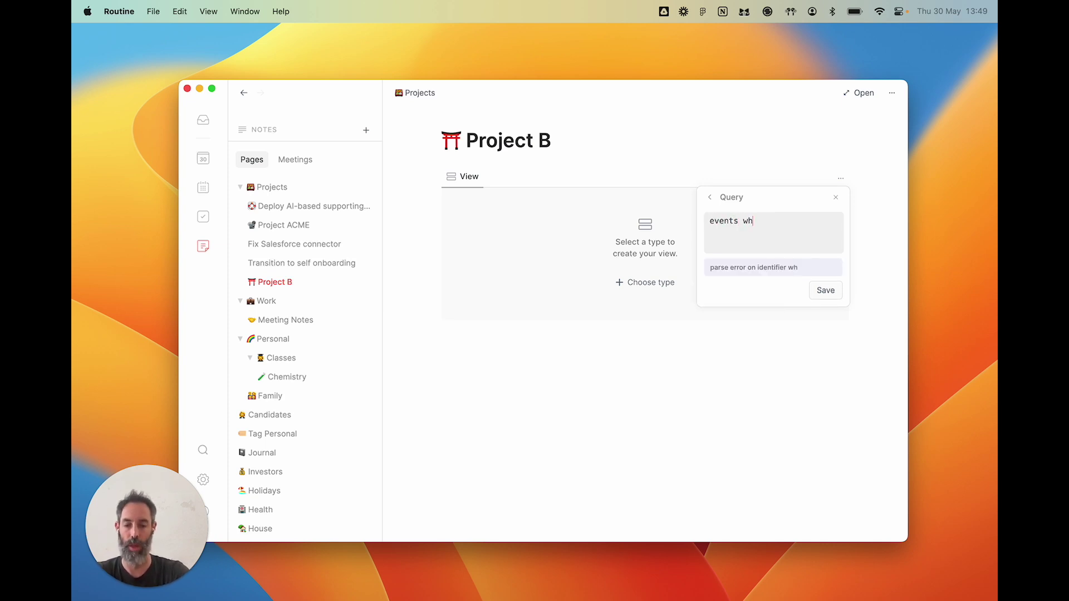
{"action": "type", "text": "ere length"}
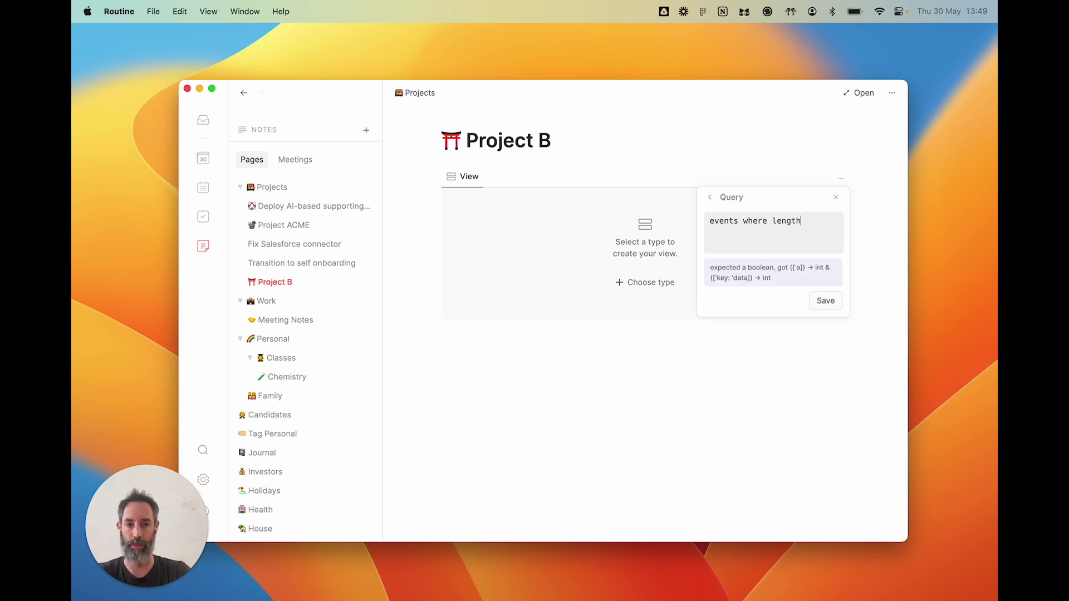
{"action": "type", "text": "(notes.references"}
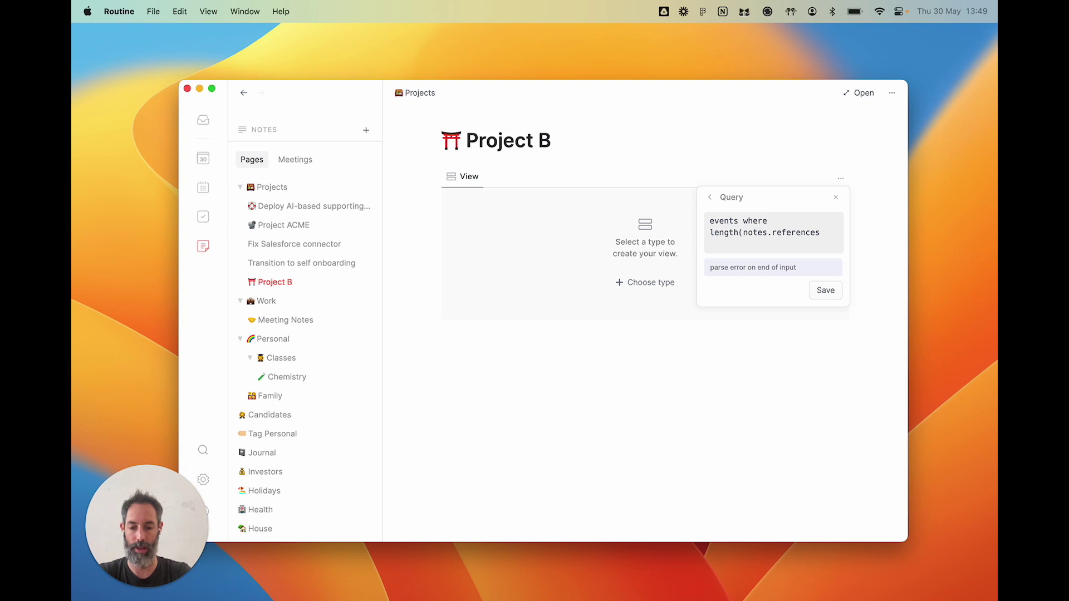
{"action": "type", "text": " where target.ti"}
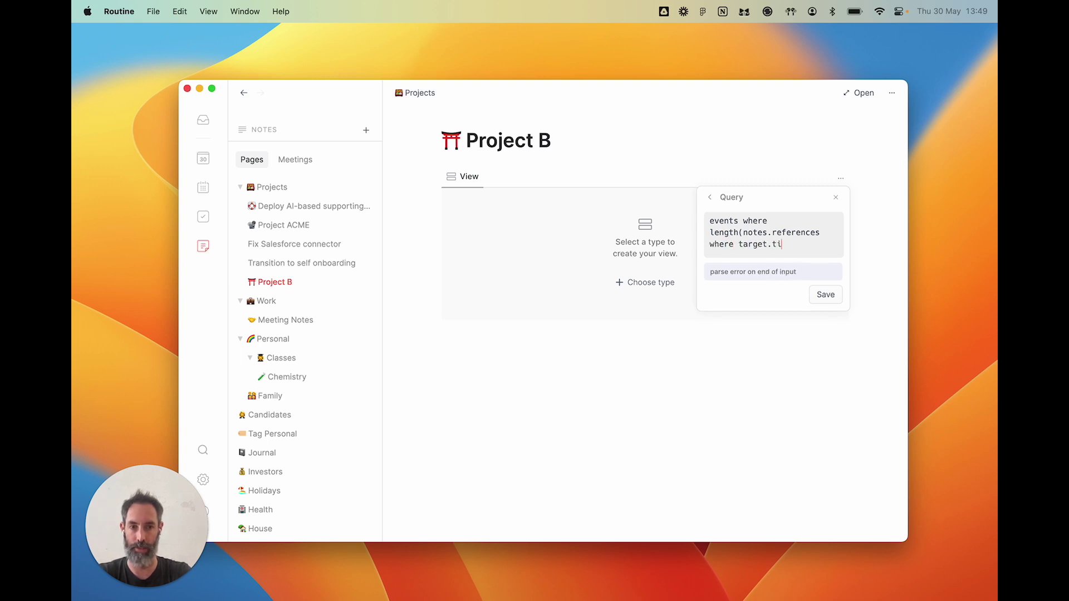
{"action": "type", "text": "tle =\""}
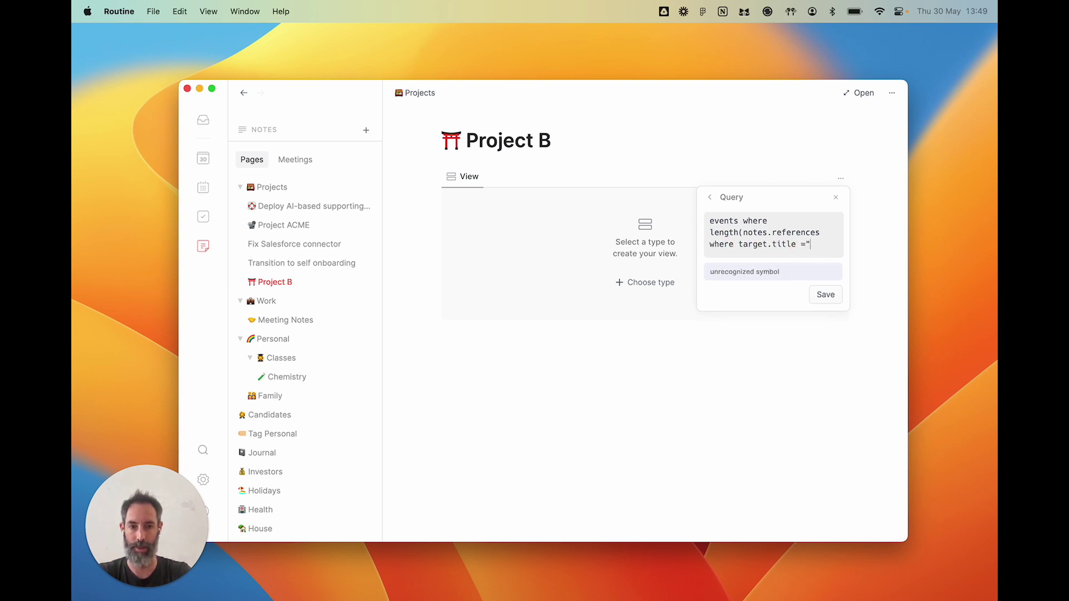
{"action": "key", "text": "BackSpace"}
{"action": "type", "text": "\"F"}
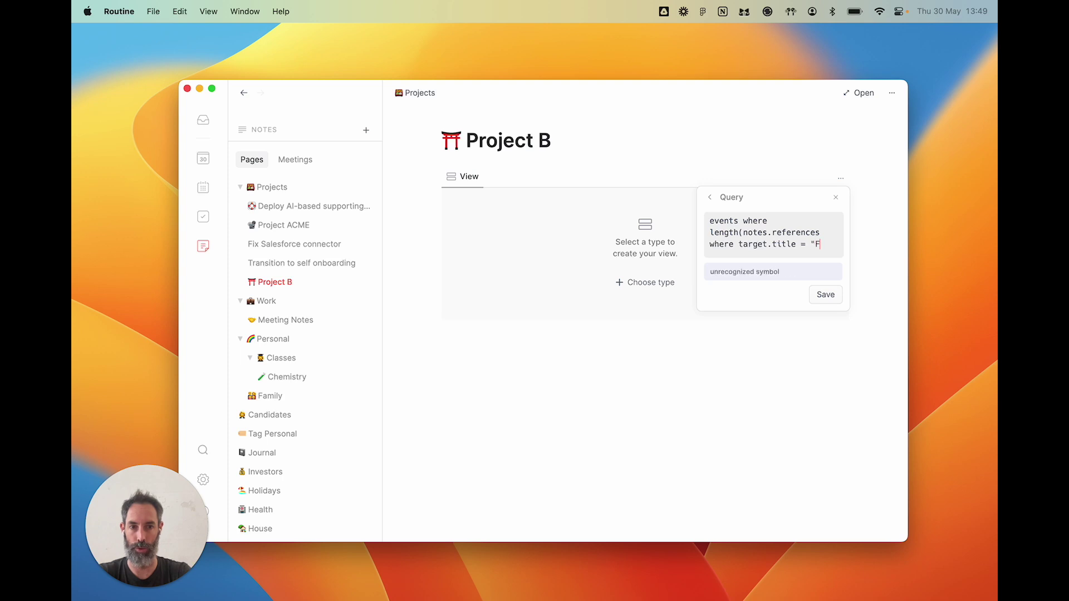
{"action": "type", "text": "ix Salesf"}
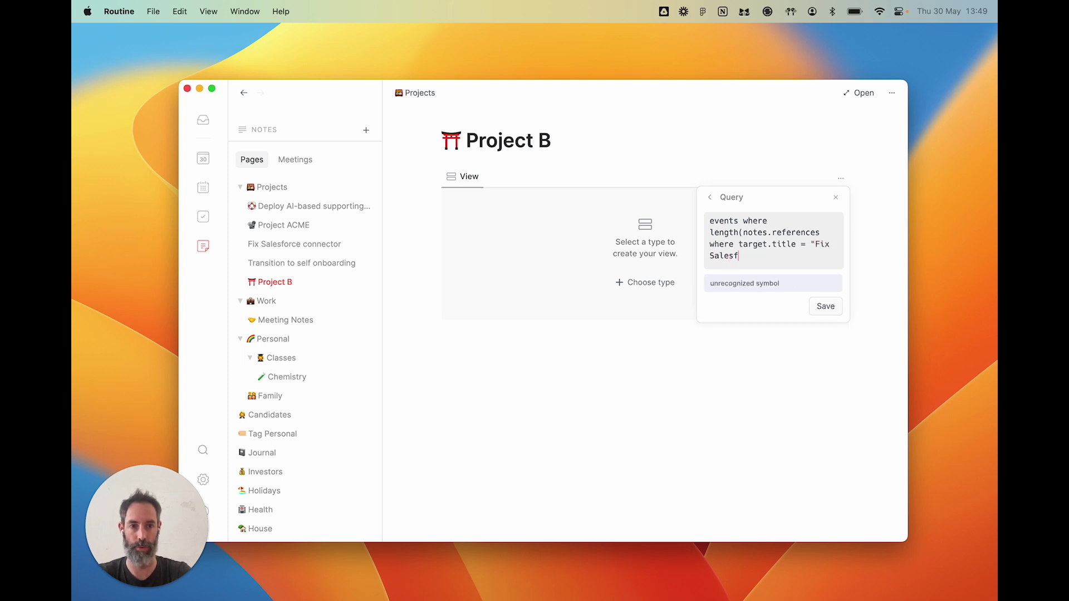
{"action": "type", "text": "orce connec"}
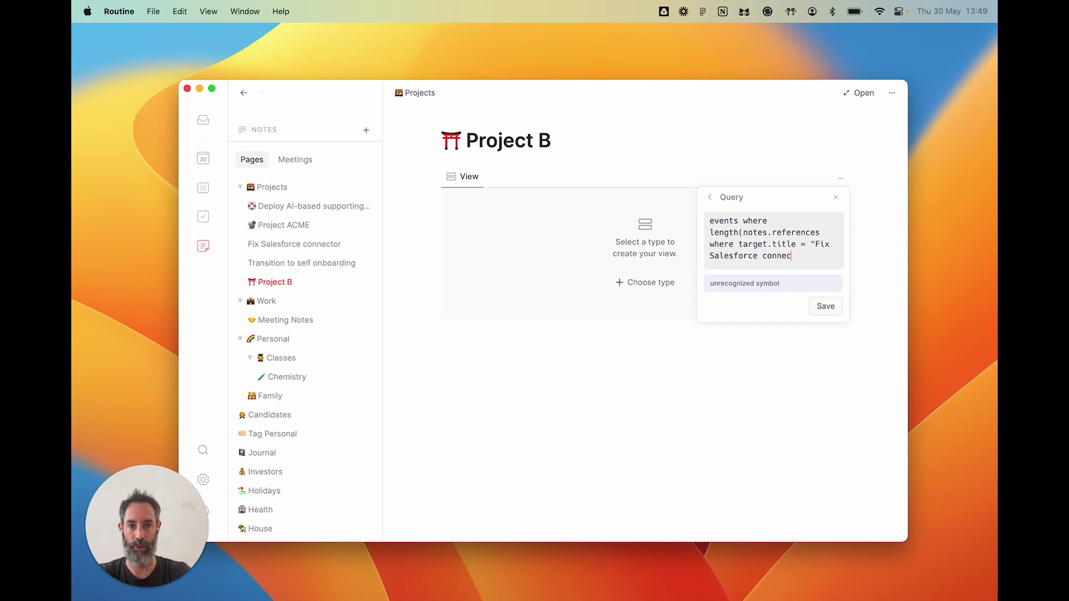
{"action": "key", "text": "alt+BackSpace"}
{"action": "key", "text": "alt+BackSpace"}
{"action": "key", "text": "alt+BackSpace"}
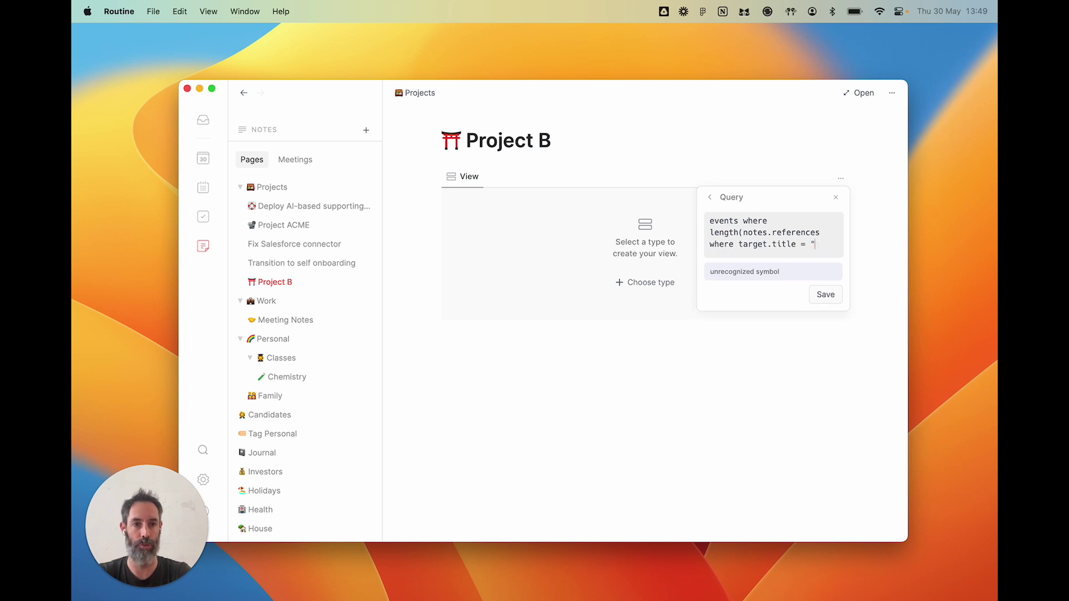
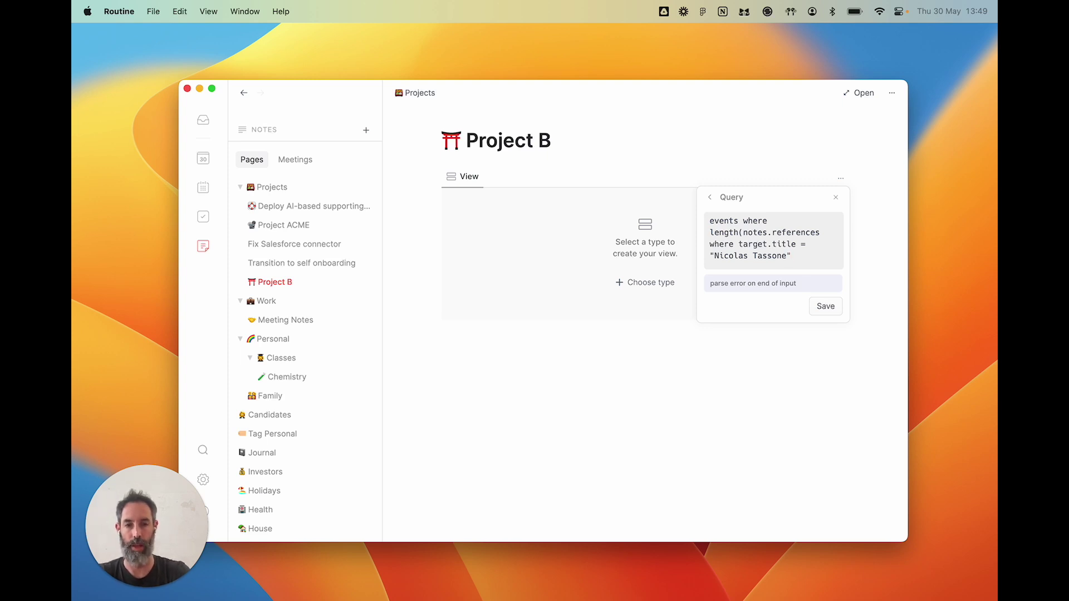
{"action": "type", "text": ") != 0"}
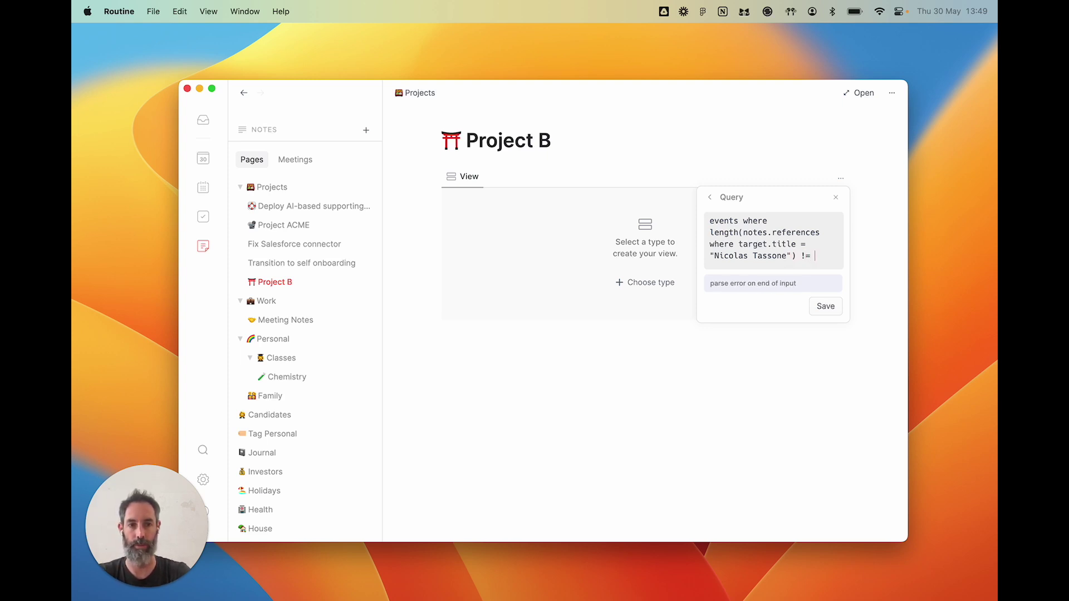
- Change target.title to target.name in the query and save it for Project B's view
{"action": "double_click", "coordinate": [730, 255]}
{"action": "double_click", "coordinate": [784, 244]}
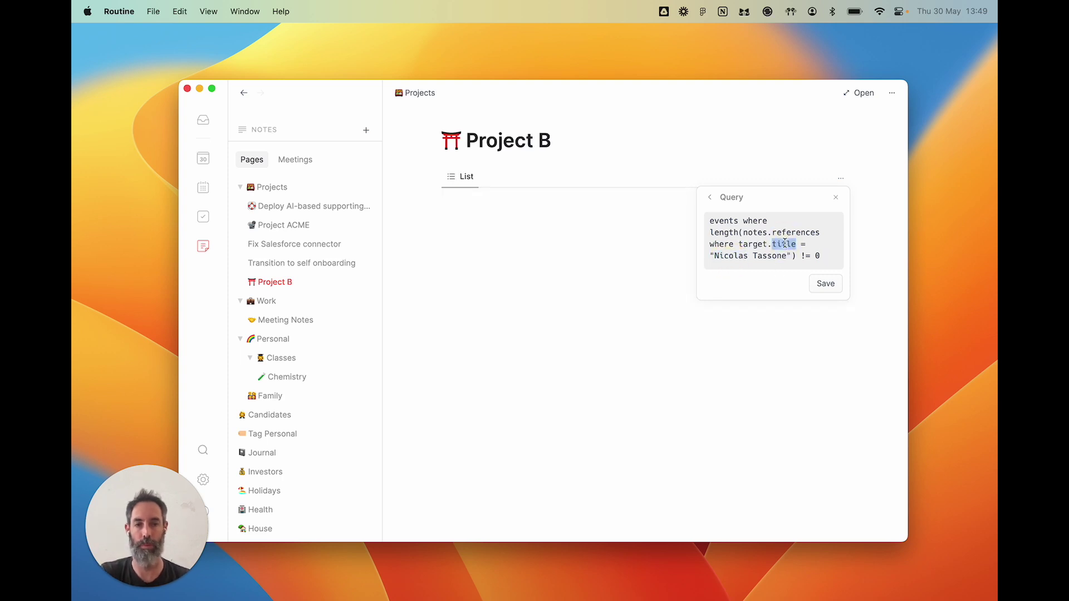
{"action": "type", "text": "name"}
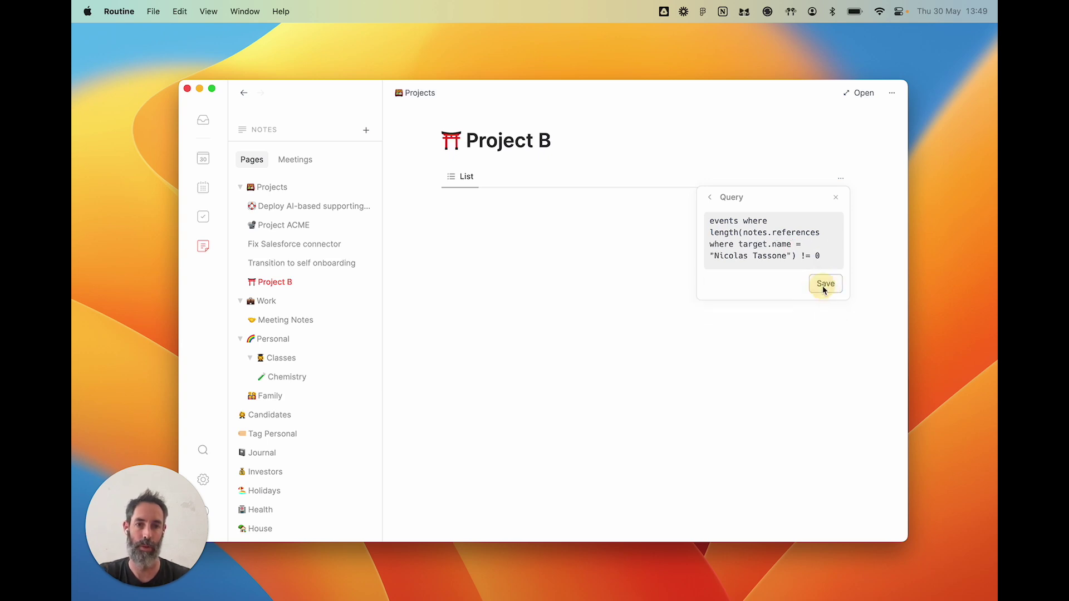
{"action": "left_click", "coordinate": [823, 286]}
{"action": "left_click", "coordinate": [640, 318]}
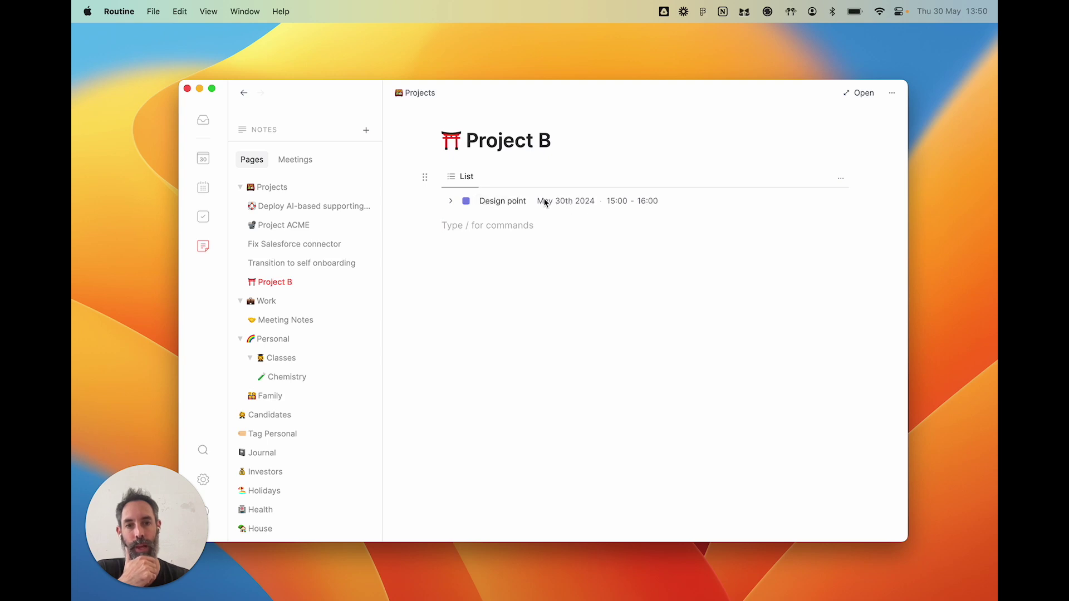
- Expand the Design point event, then review and re-save the list's contact-mention query
{"action": "left_click", "coordinate": [450, 201]}
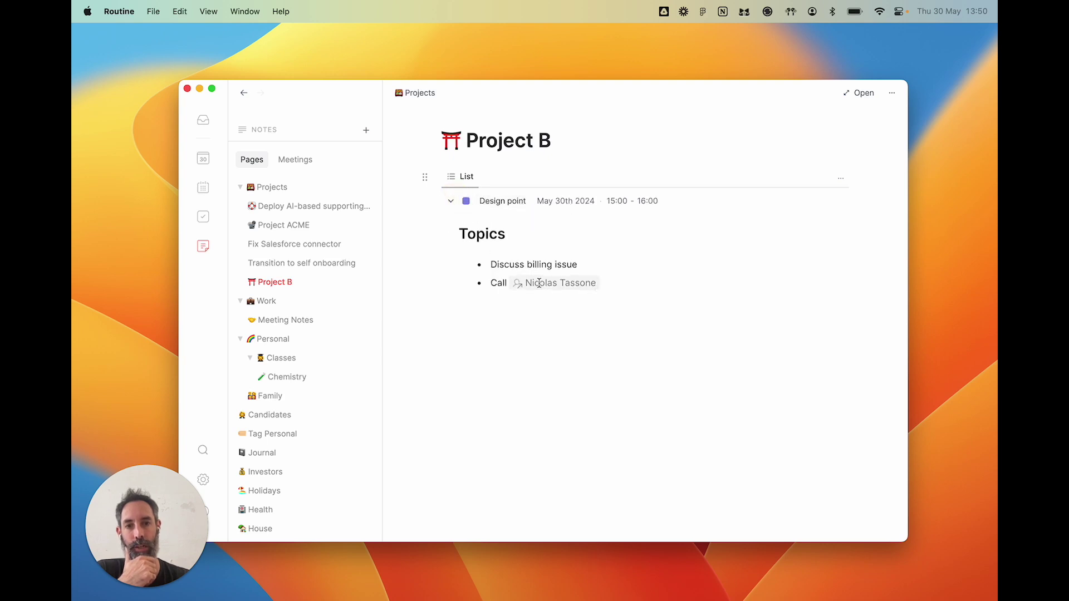
{"action": "left_click", "coordinate": [842, 176]}
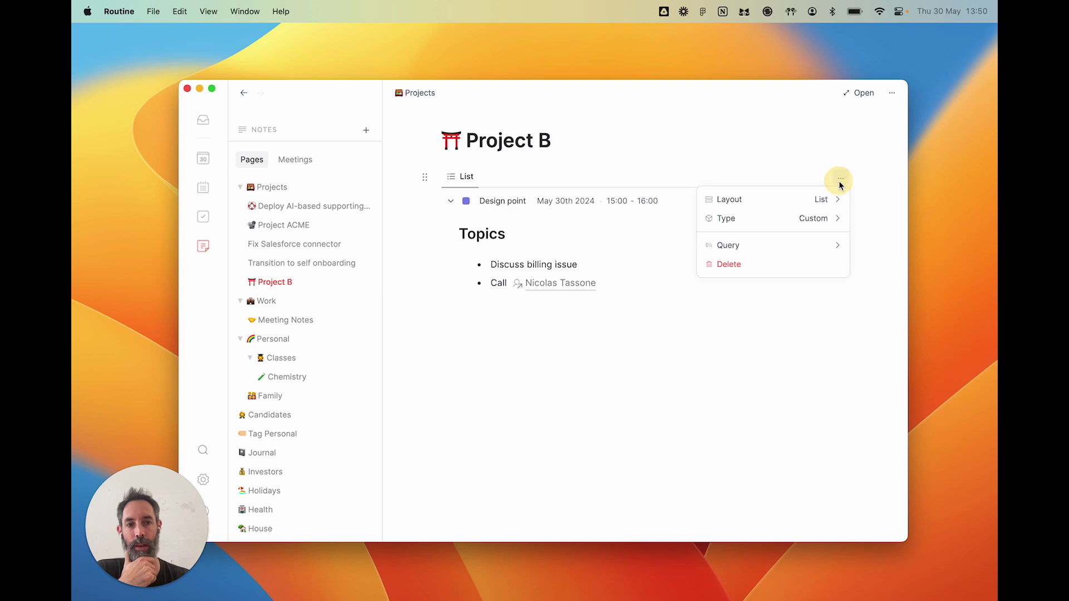
{"action": "left_click", "coordinate": [825, 242]}
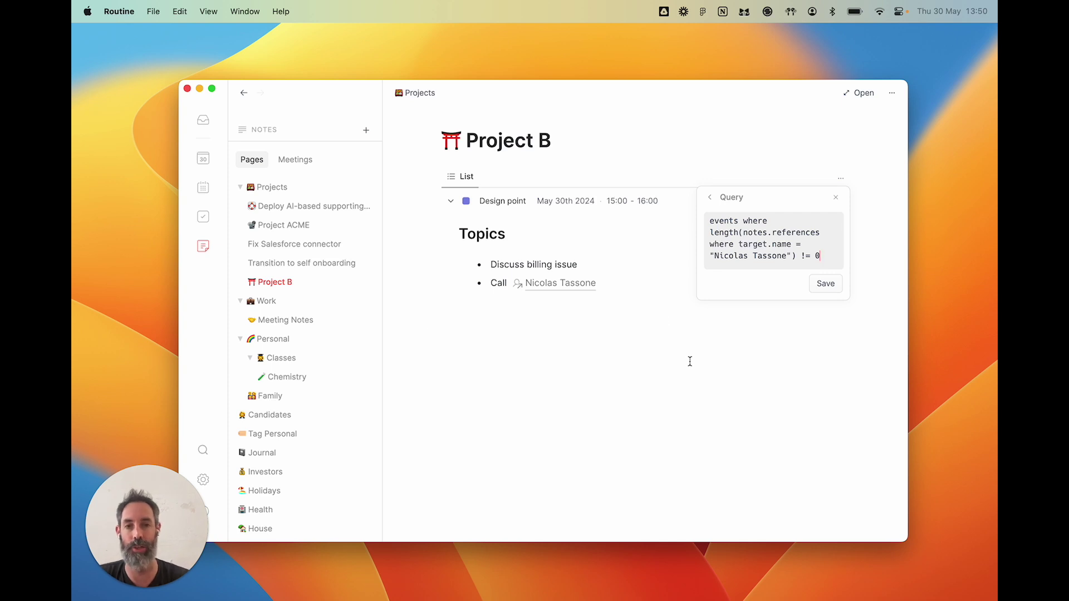
{"action": "double_click", "coordinate": [723, 220]}
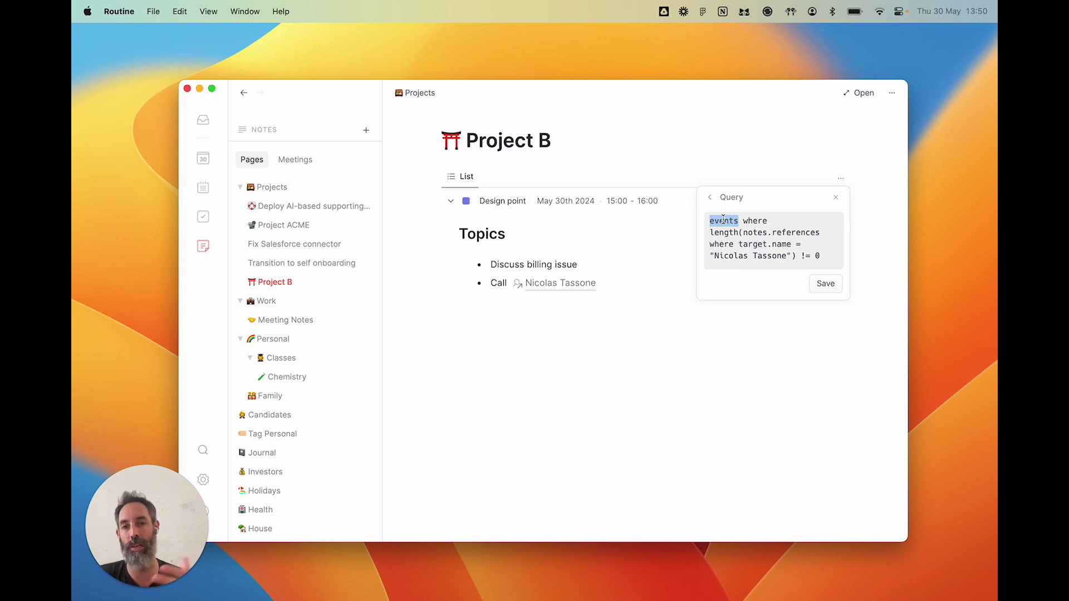
{"action": "left_click", "coordinate": [823, 283]}
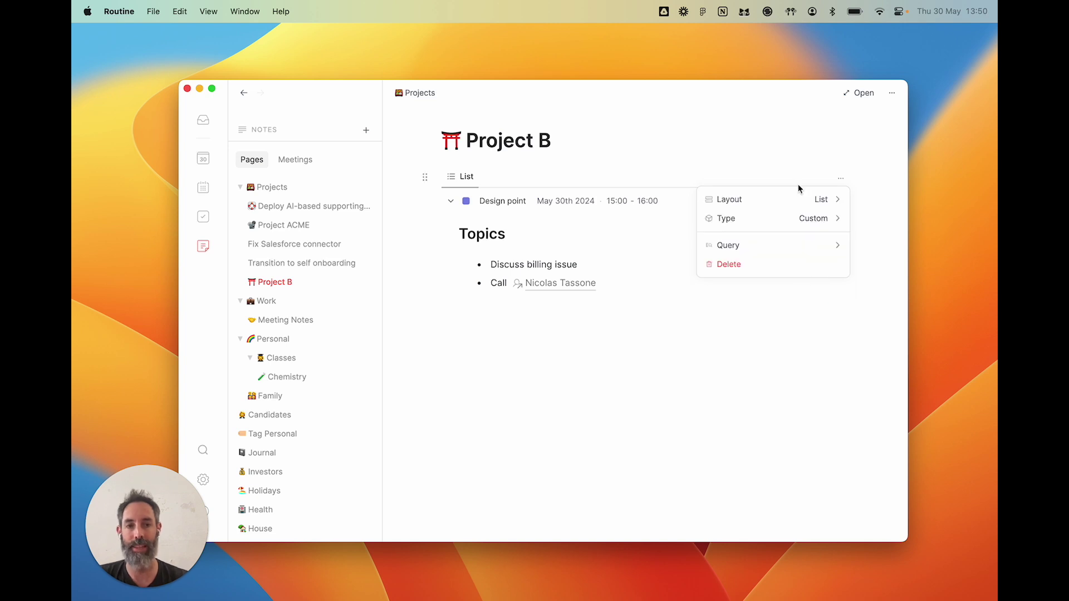
- Close the Layout/Type/Query/Delete menu to show the Design point event's Topics notes
{"action": "left_click", "coordinate": [643, 360]}
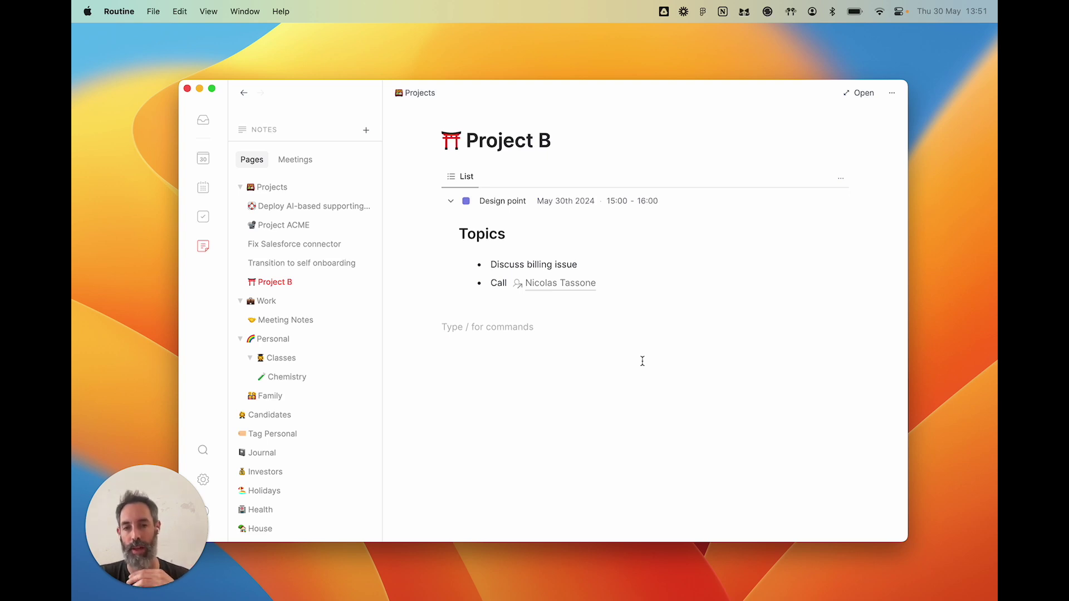
- Visit the Types settings page, then return to the Thursday 30 May Today view
{"action": "left_click", "coordinate": [204, 480]}
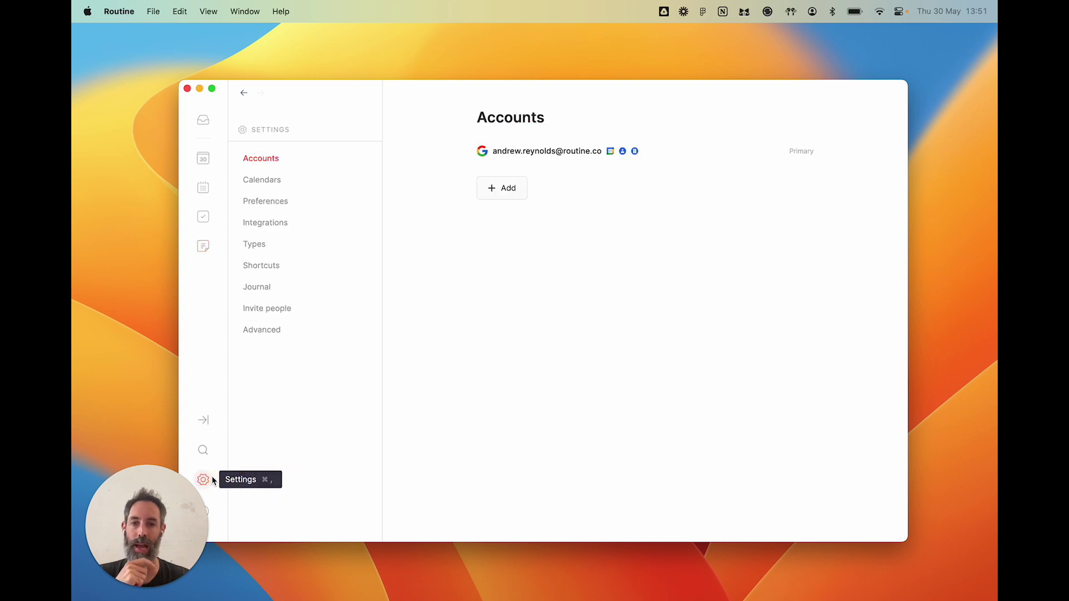
{"action": "left_click", "coordinate": [294, 245]}
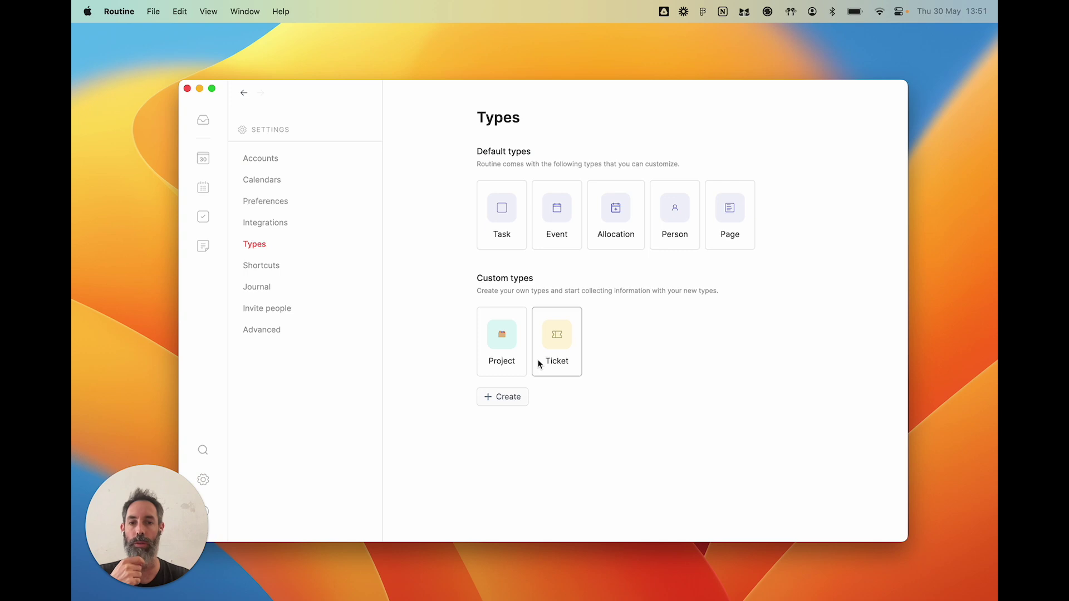
{"action": "left_click", "coordinate": [216, 167]}
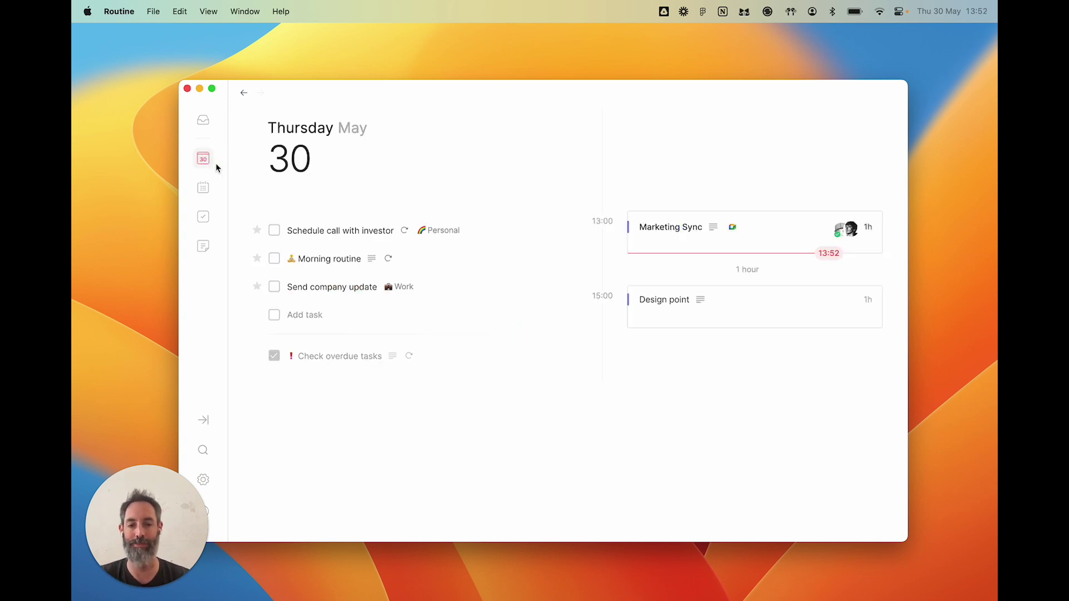